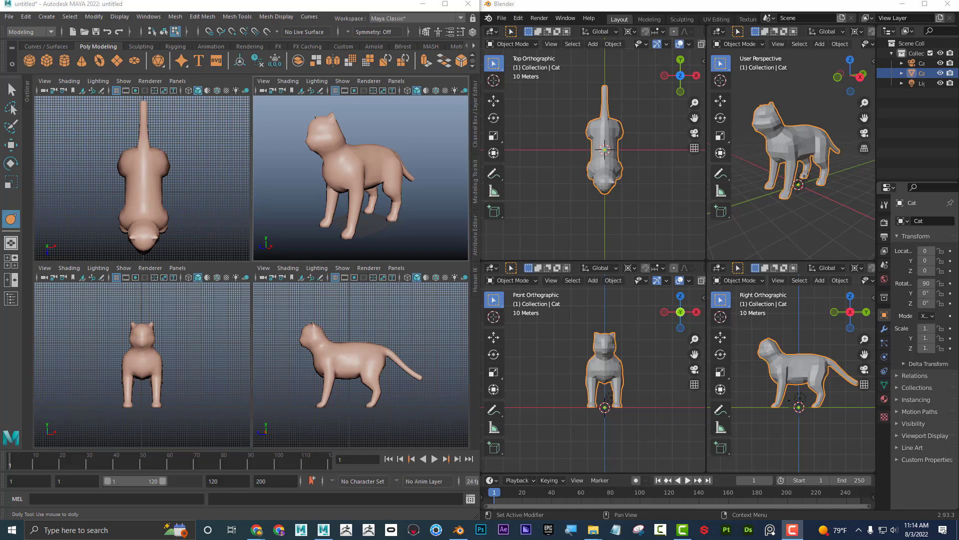
# - Maximize the Maya window and frame the whole cat in the top, front, side and perspective views
pyautogui.click(446, 4)
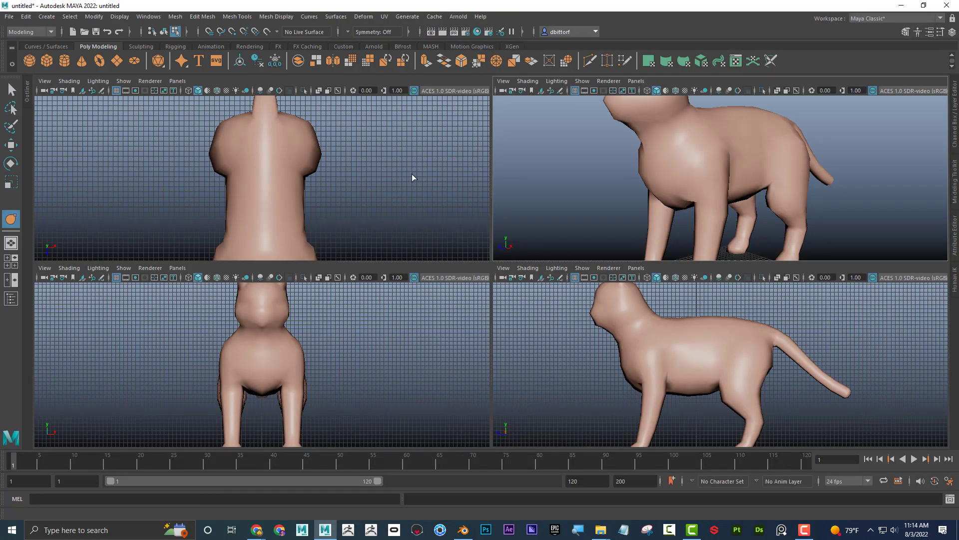
pyautogui.scroll(-10, 412, 174)
pyautogui.scroll(-6, 295, 337)
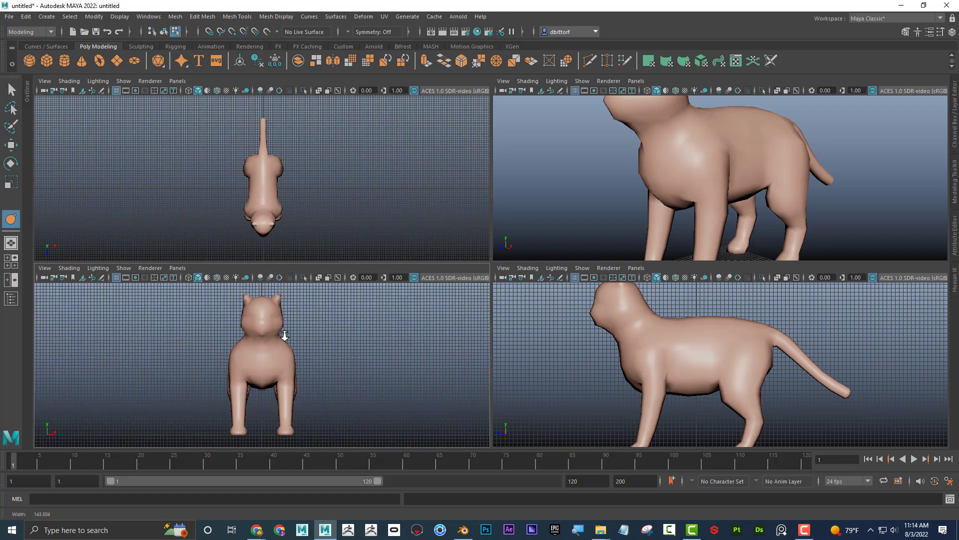
pyautogui.scroll(-5, 598, 361)
pyautogui.scroll(-5, 505, 215)
pyautogui.keyDown('alt'); pyautogui.moveTo(623, 185); pyautogui.dragTo(759, 210); pyautogui.keyUp('alt')
pyautogui.scroll(-4, 724, 342)
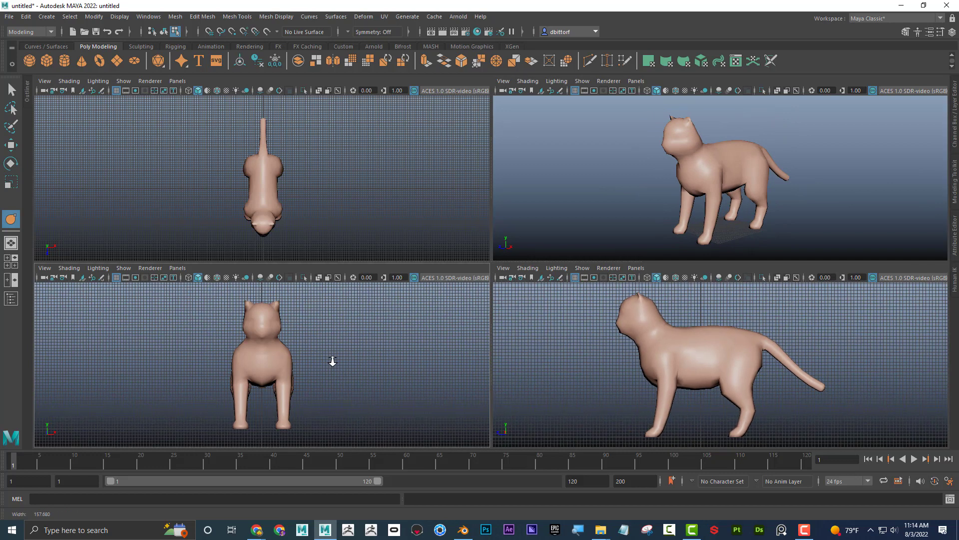
# - Show the Outliner and cycle through the single perspective, four-view and front/perspective layouts, ending on the four-view layout
pyautogui.click(28, 94)
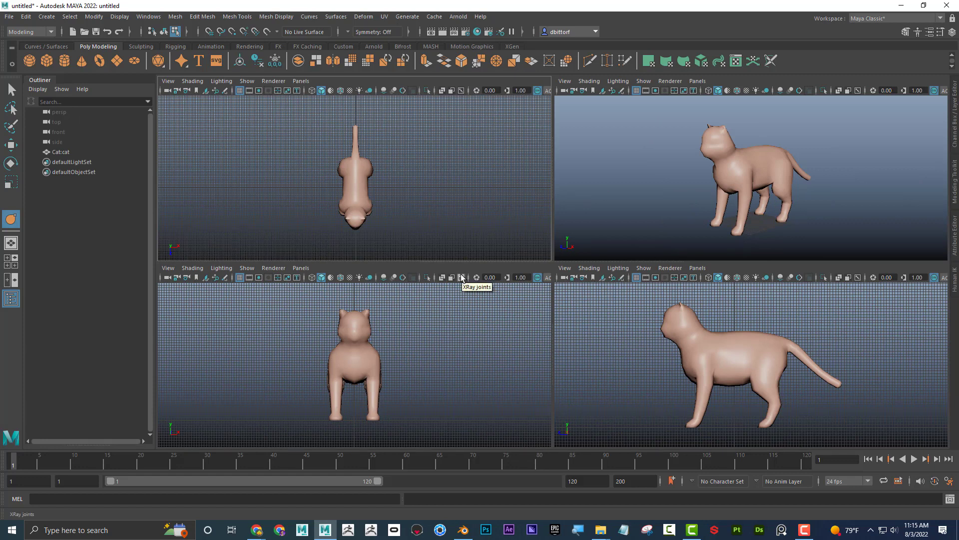
pyautogui.click(11, 243)
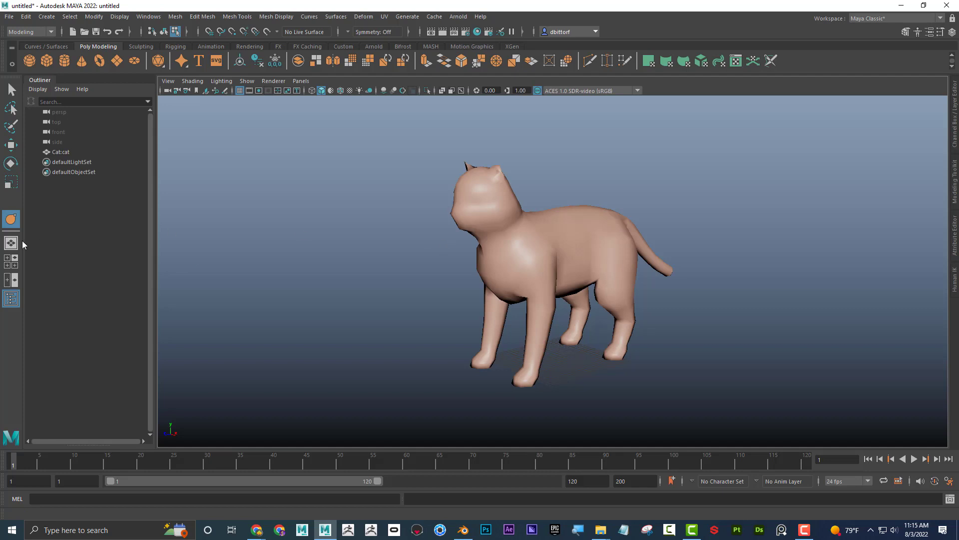
pyautogui.click(12, 264)
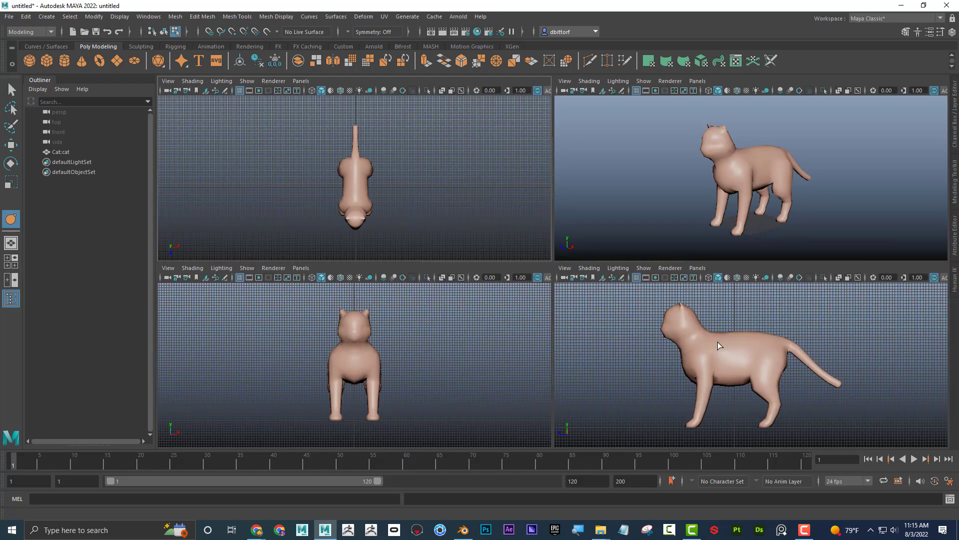
pyautogui.click(14, 280)
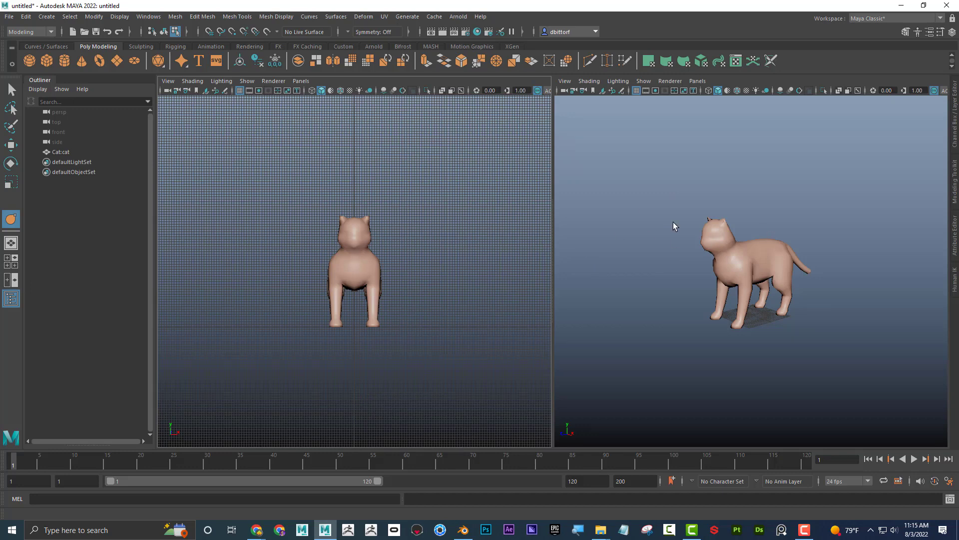
pyautogui.click(10, 268)
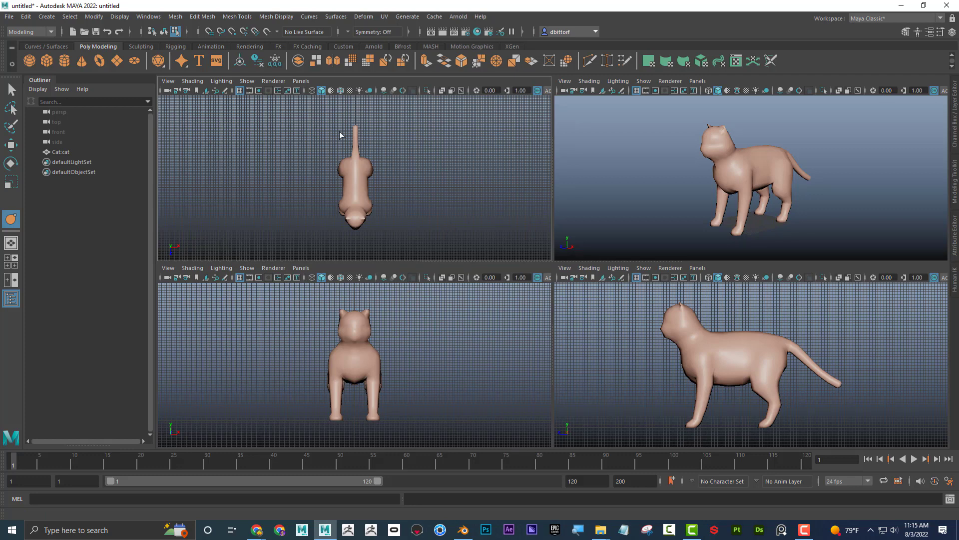
# - Replace the top view with the Render View panel
pyautogui.keyDown('alt'); pyautogui.moveTo(708, 172); pyautogui.dragTo(728, 167, button='right'); pyautogui.keyUp('alt')
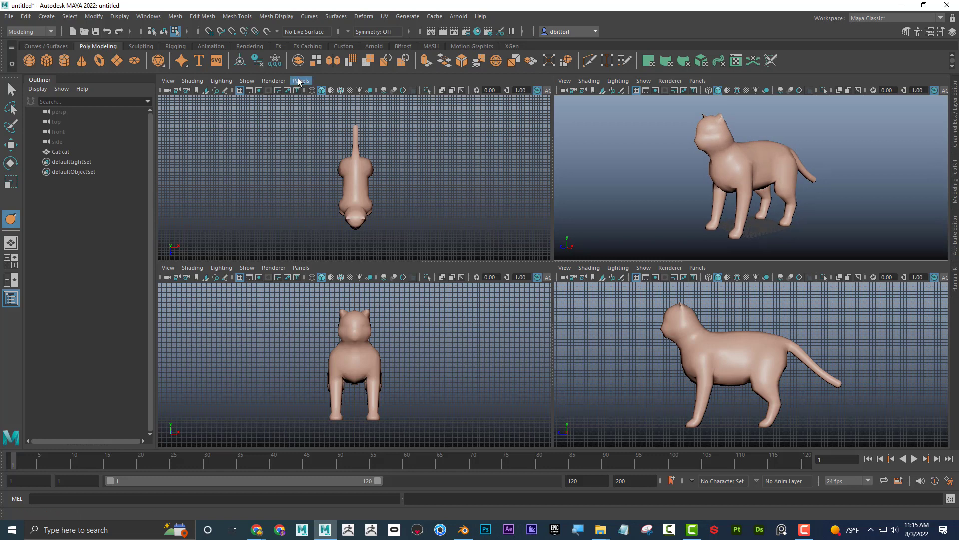
pyautogui.click(301, 82)
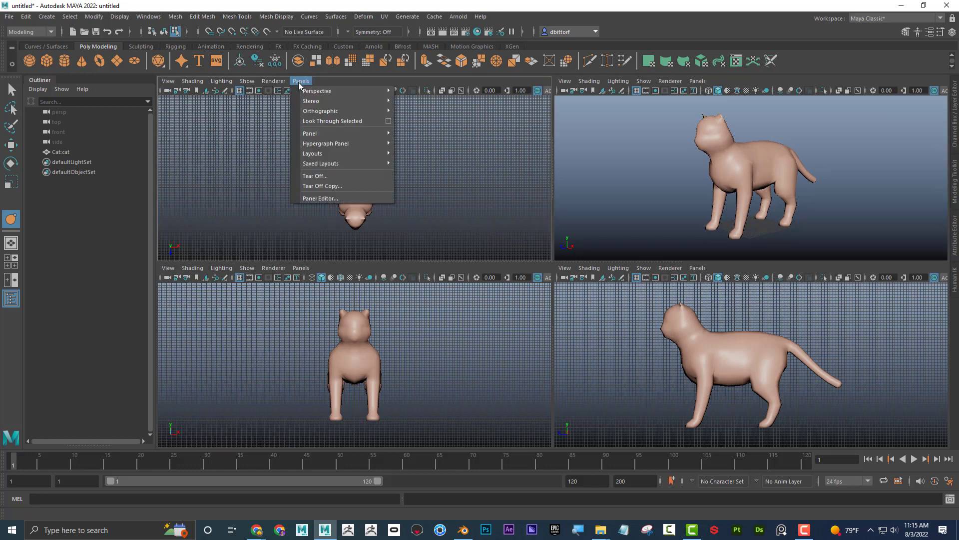
pyautogui.moveTo(325, 134)
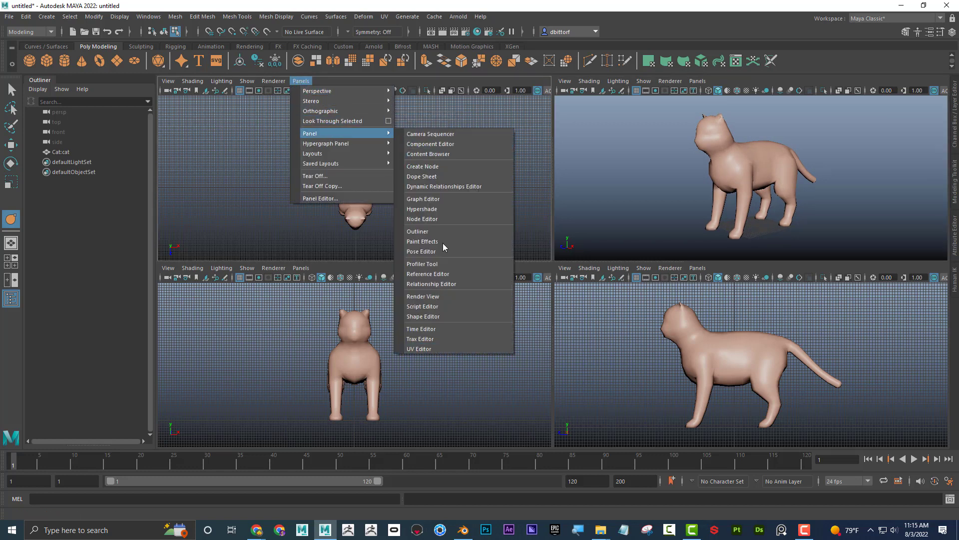
pyautogui.click(438, 296)
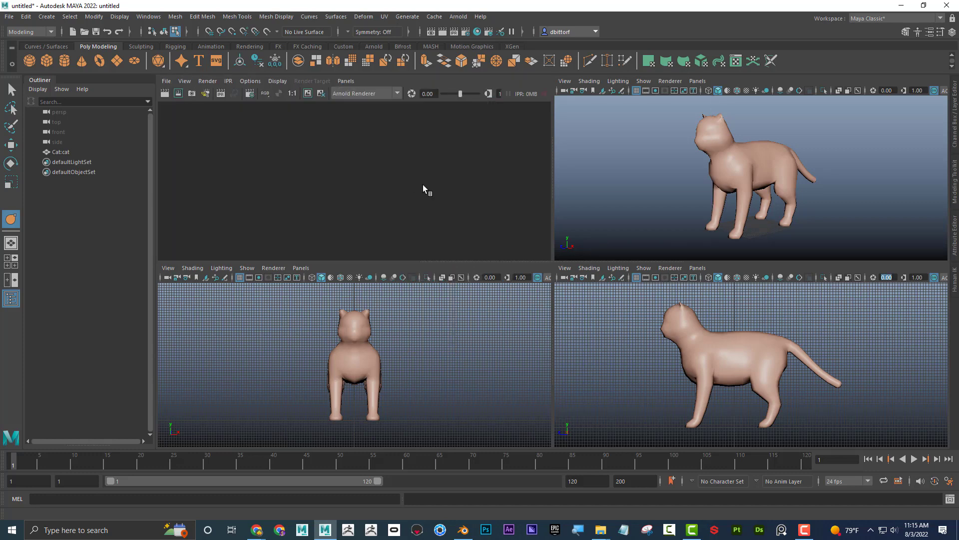
# - Replace the front view with an Outliner panel and narrow it to give the side view more width
pyautogui.click(300, 268)
pyautogui.moveTo(348, 302)
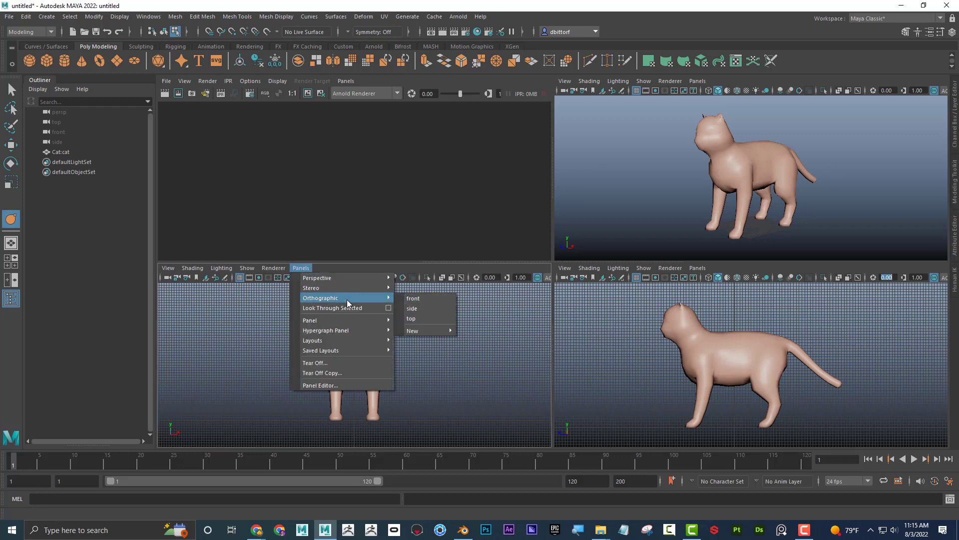
pyautogui.moveTo(354, 322)
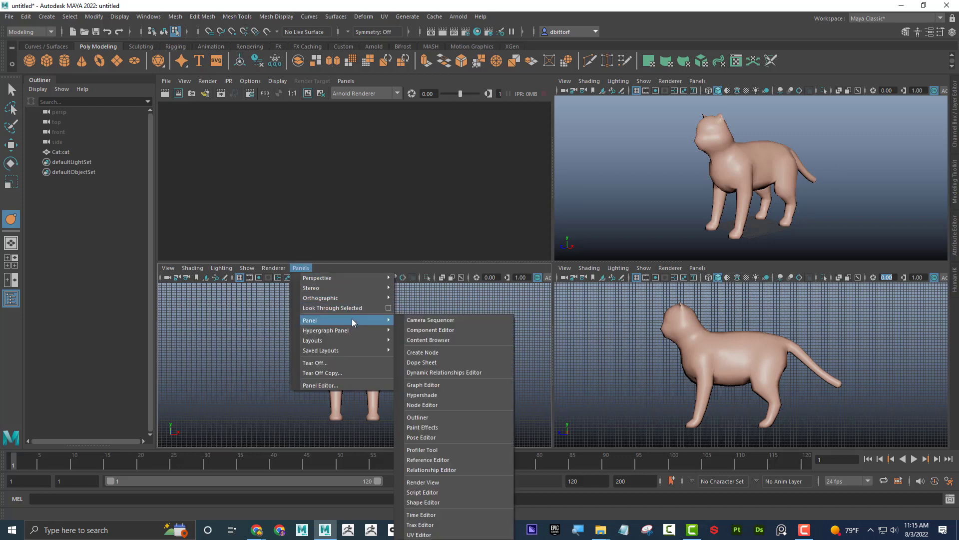
pyautogui.click(417, 417)
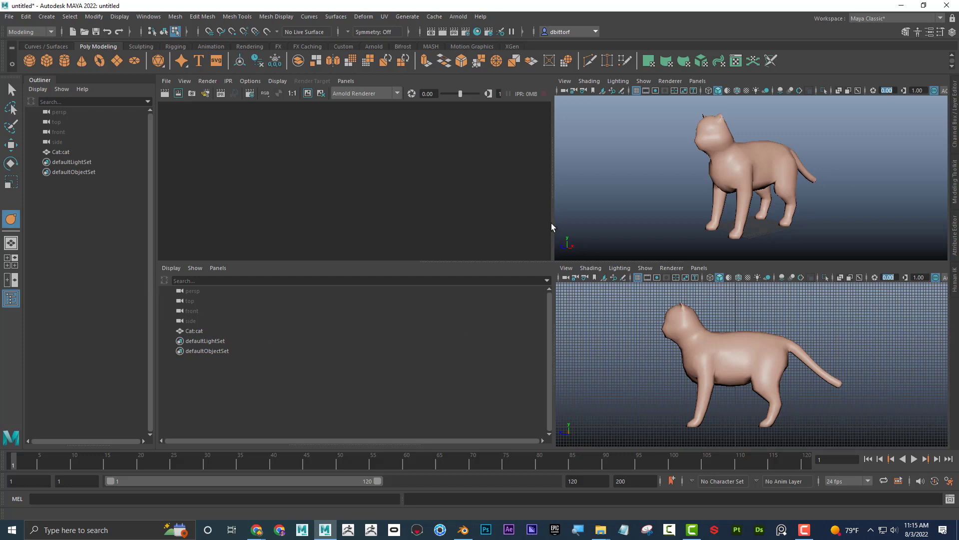
pyautogui.moveTo(550, 188)
pyautogui.mouseDown()
pyautogui.moveTo(429, 182)
pyautogui.moveTo(543, 181)
pyautogui.mouseUp()
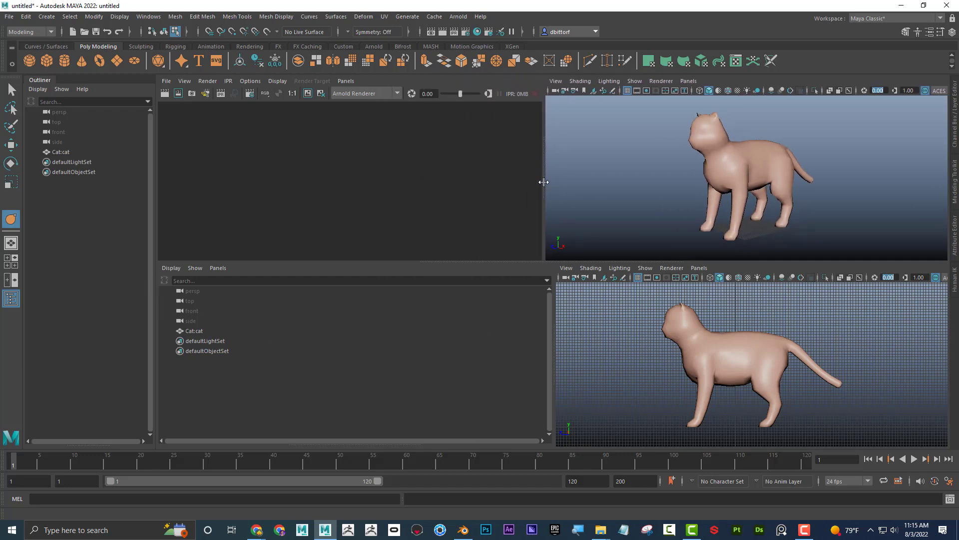
pyautogui.moveTo(554, 326); pyautogui.dragTo(295, 314)
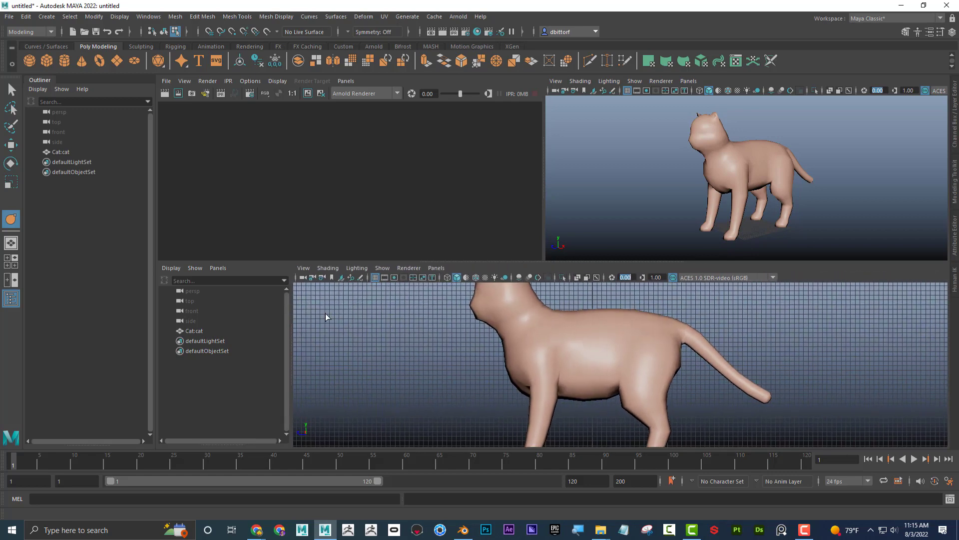
# - Replace the side view with the Time Editor panel
pyautogui.click(440, 270)
pyautogui.moveTo(480, 320)
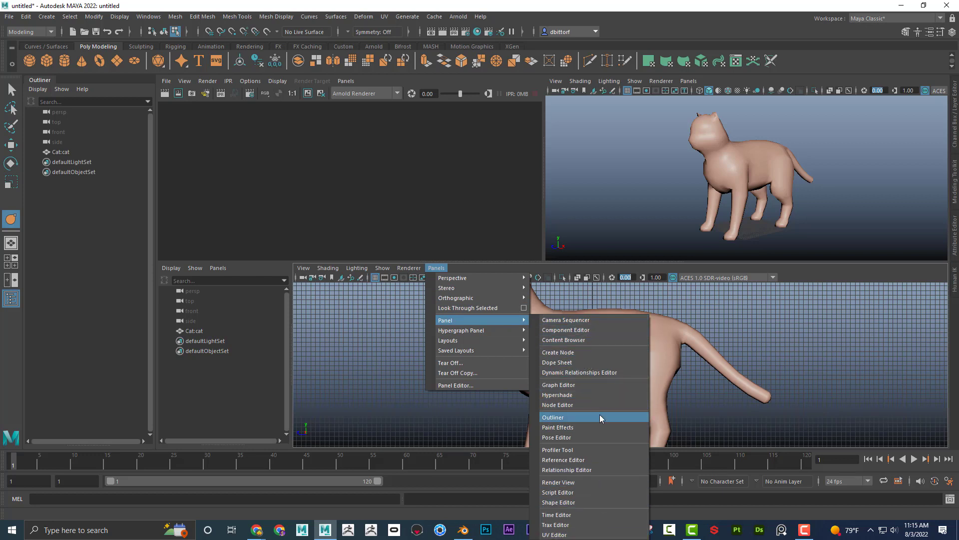
pyautogui.click(606, 515)
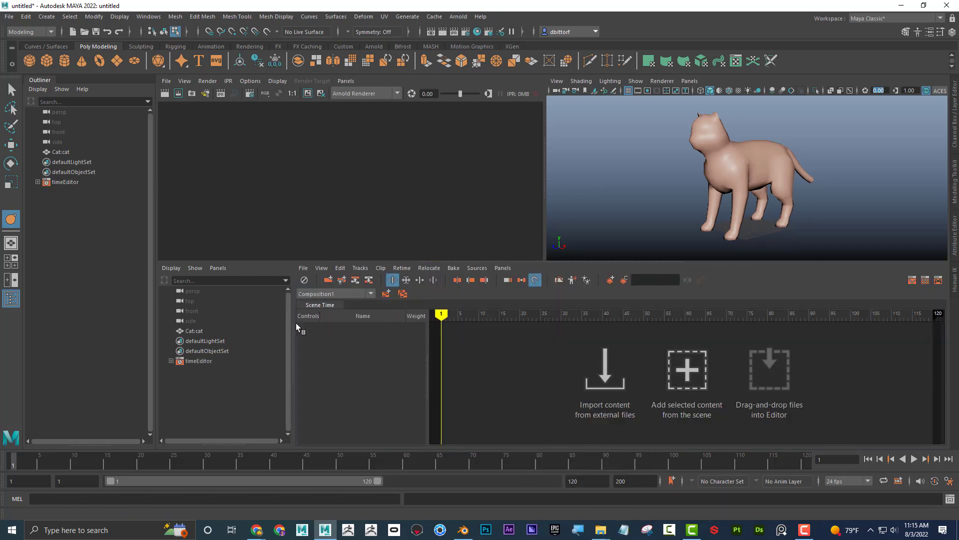
pyautogui.moveTo(293, 320)
pyautogui.mouseDown()
pyautogui.moveTo(400, 321)
pyautogui.moveTo(292, 306)
pyautogui.mouseUp()
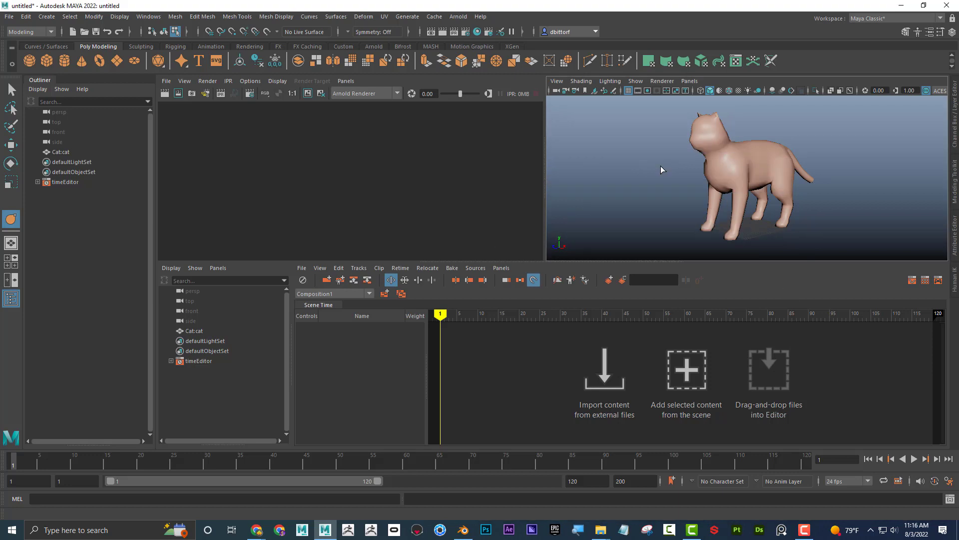
# - Maximize the perspective view and the Time Editor in turn, restoring the multi-panel layout after each
pyautogui.press('space')
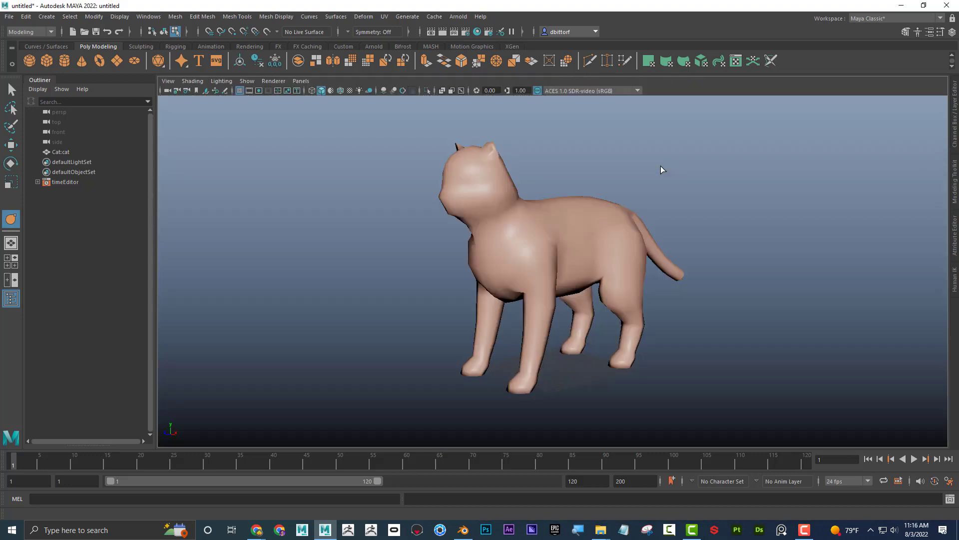
pyautogui.press('space')
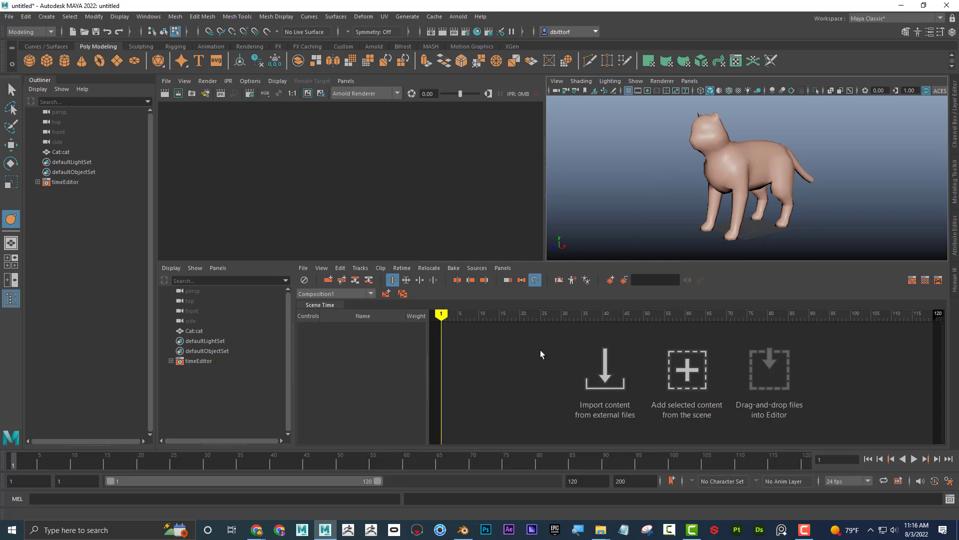
pyautogui.press('space')
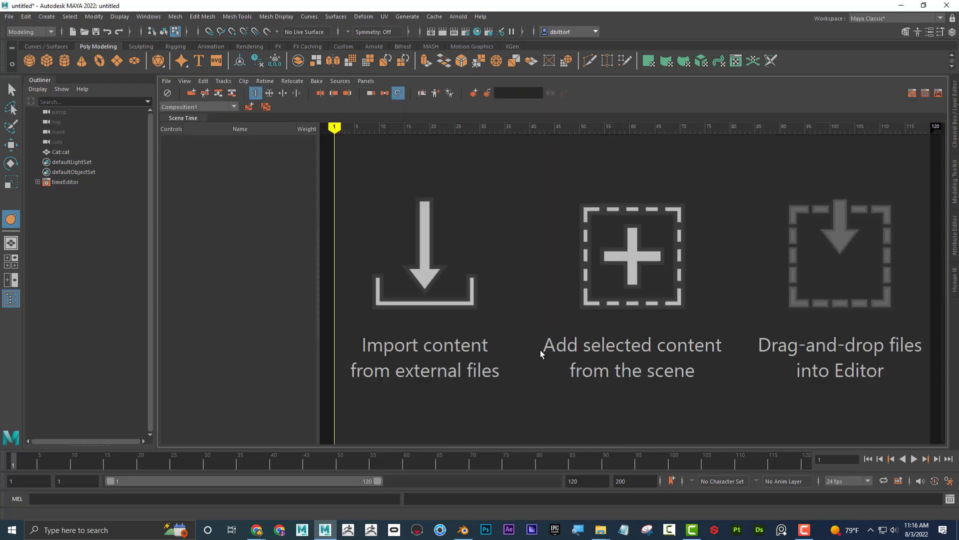
pyautogui.press('space')
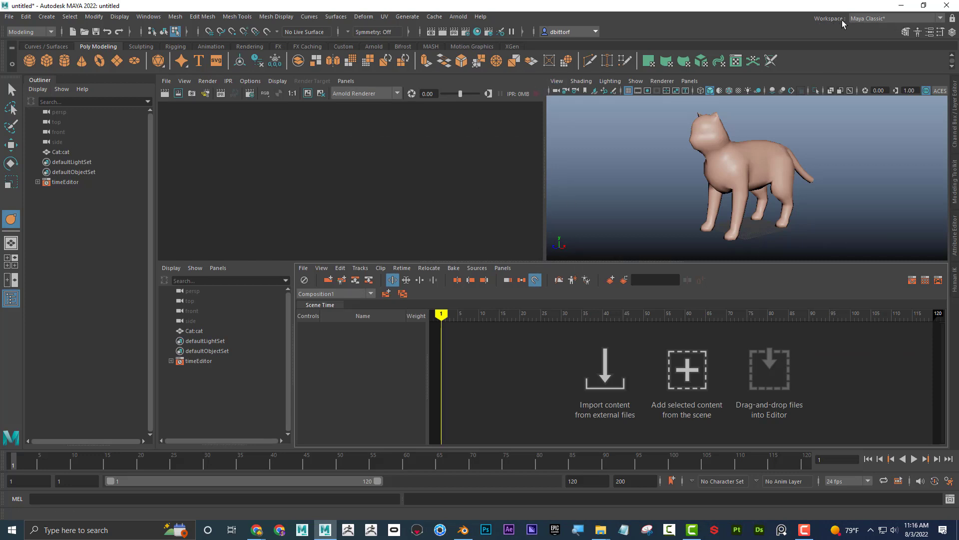
# - Switch the workspace to Modeling - Standard and from there to Rigging
pyautogui.click(900, 20)
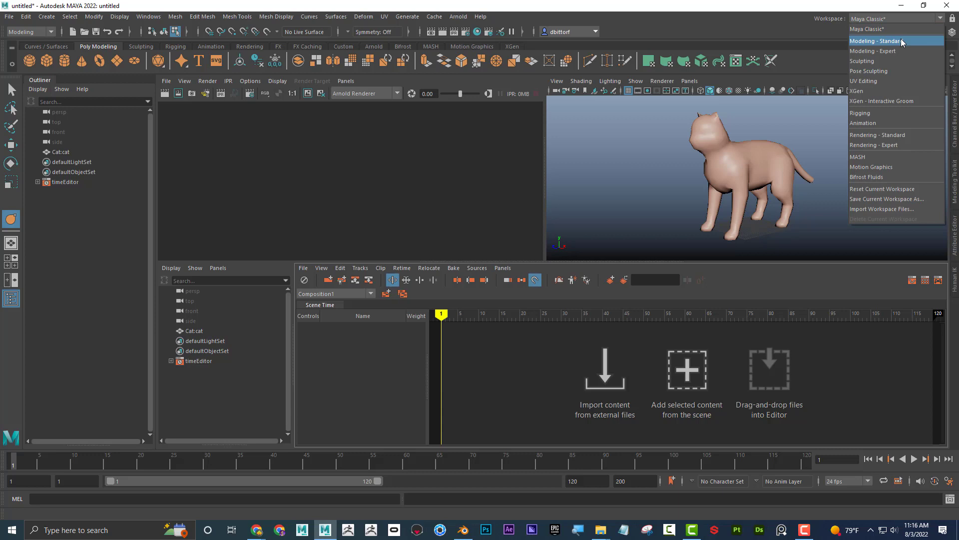
pyautogui.click(902, 42)
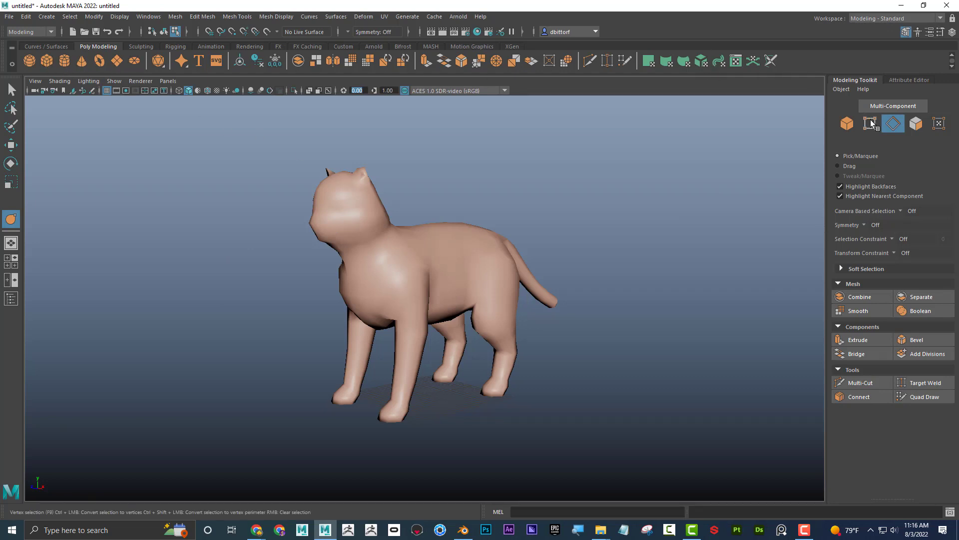
pyautogui.click(935, 20)
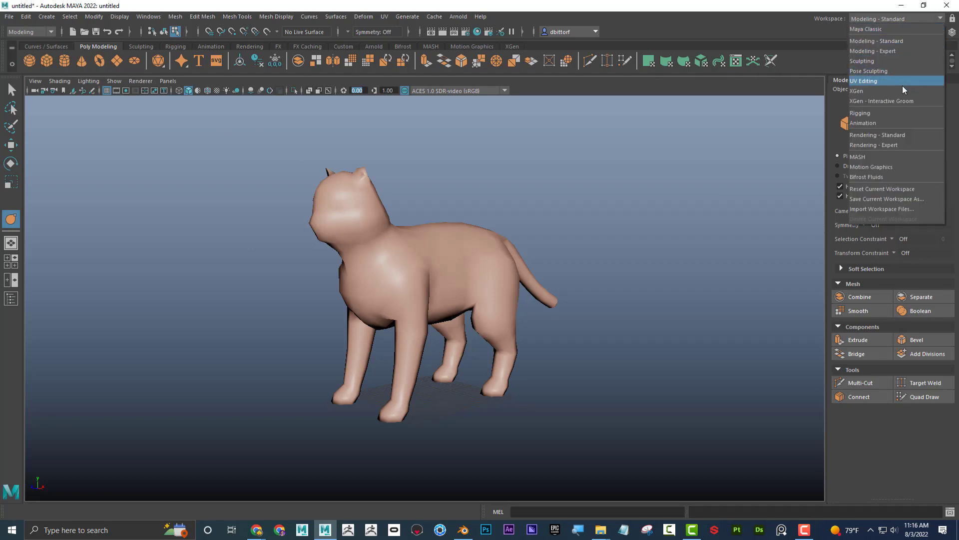
pyautogui.click(907, 114)
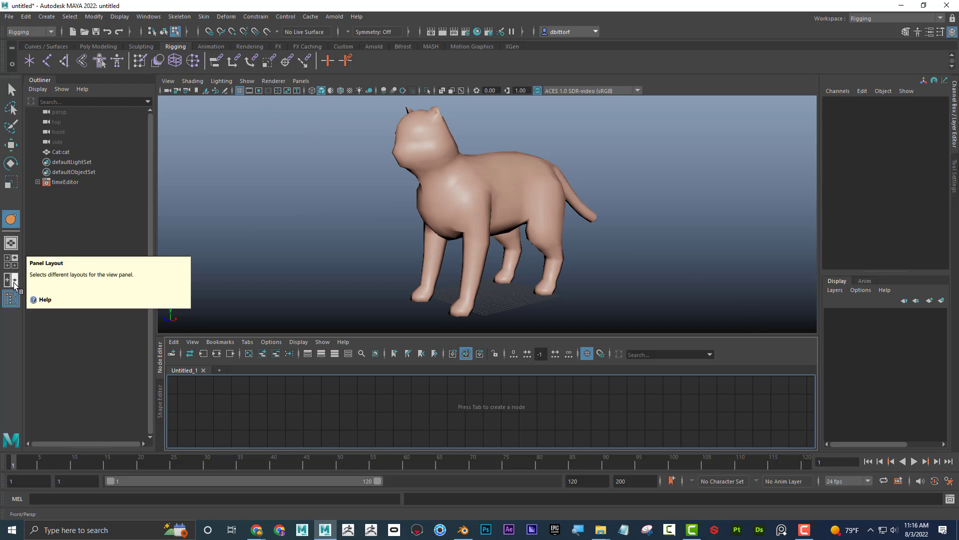
pyautogui.click(143, 18)
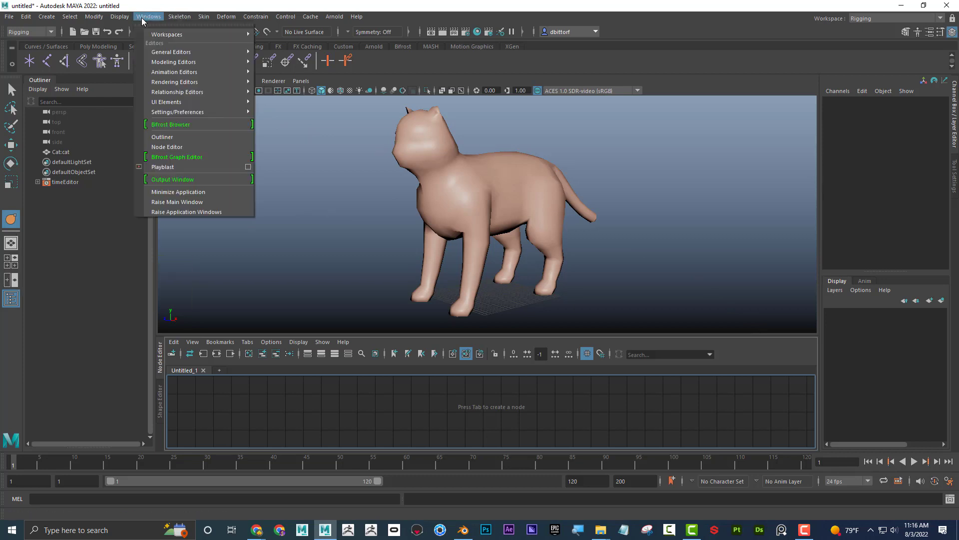
pyautogui.moveTo(217, 113)
pyautogui.moveTo(202, 52)
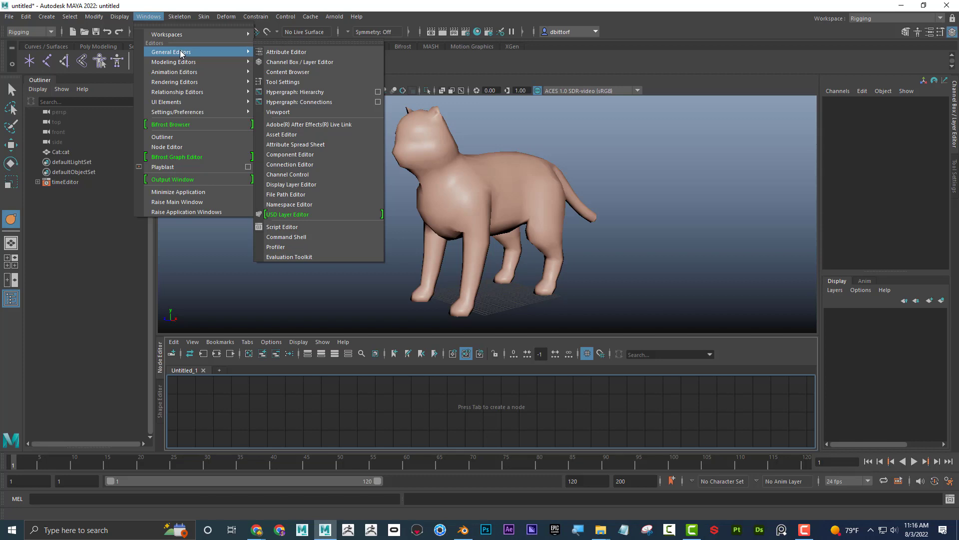
pyautogui.moveTo(120, 19)
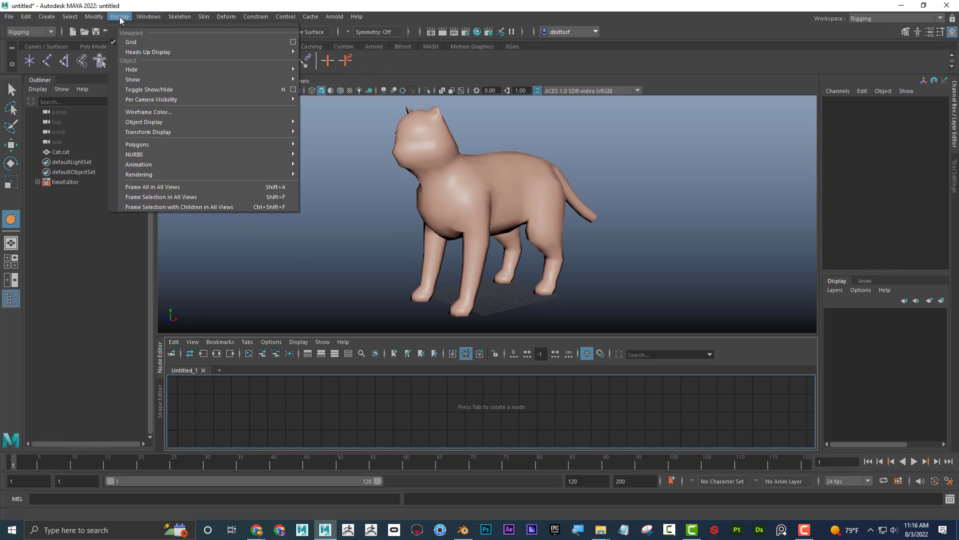
pyautogui.click(118, 19)
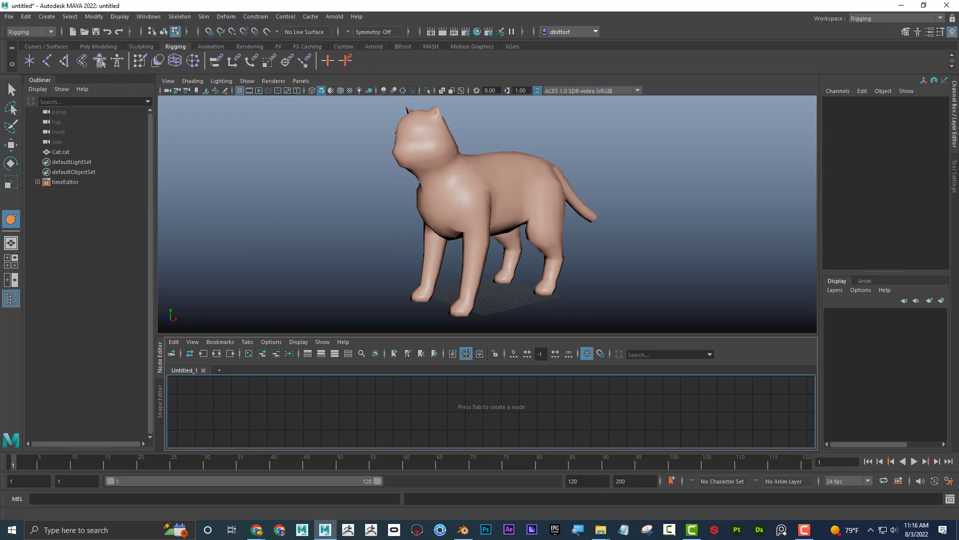
pyautogui.click(250, 200)
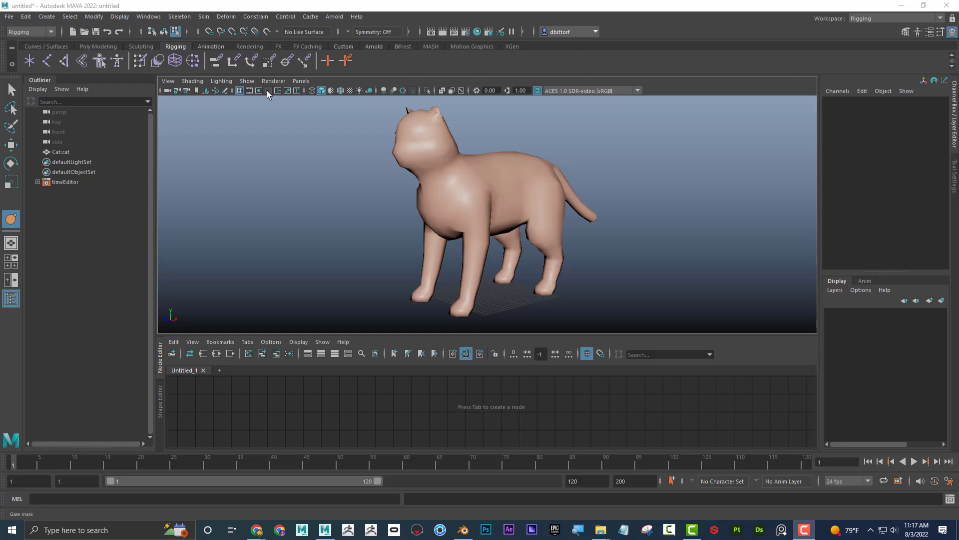
# - Set the panel layout to Three Panes Split Top and lower the divider above the Node Editor to enlarge the three panes
pyautogui.click(300, 83)
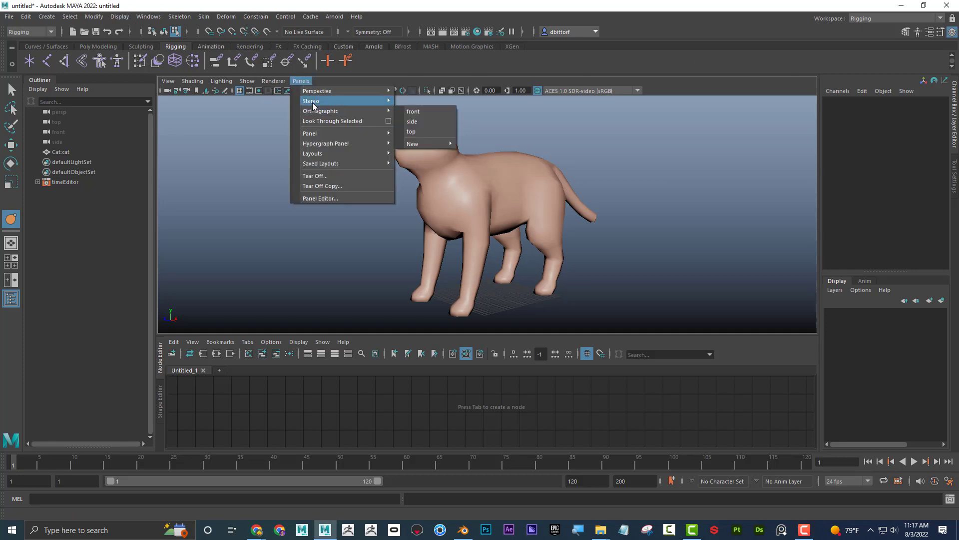
pyautogui.moveTo(330, 92)
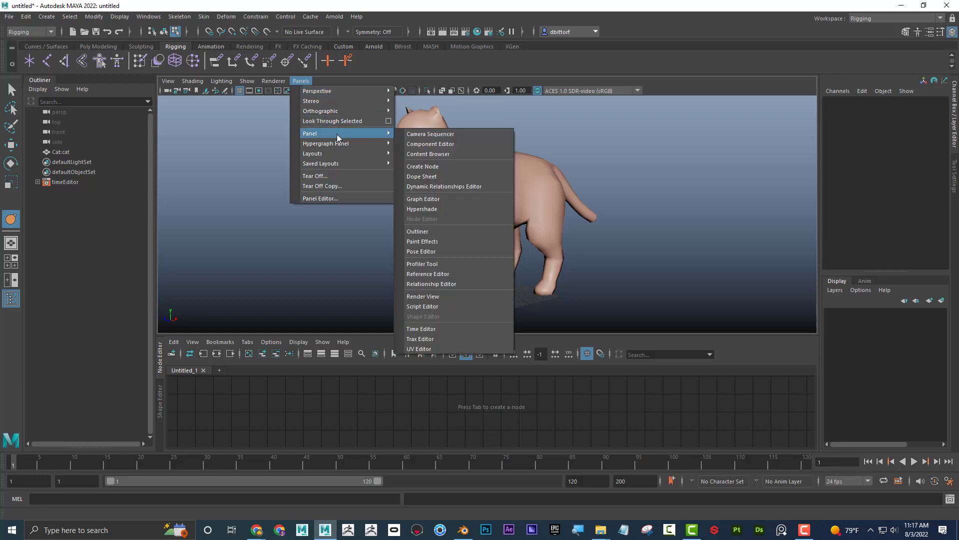
pyautogui.moveTo(349, 146)
pyautogui.moveTo(379, 153)
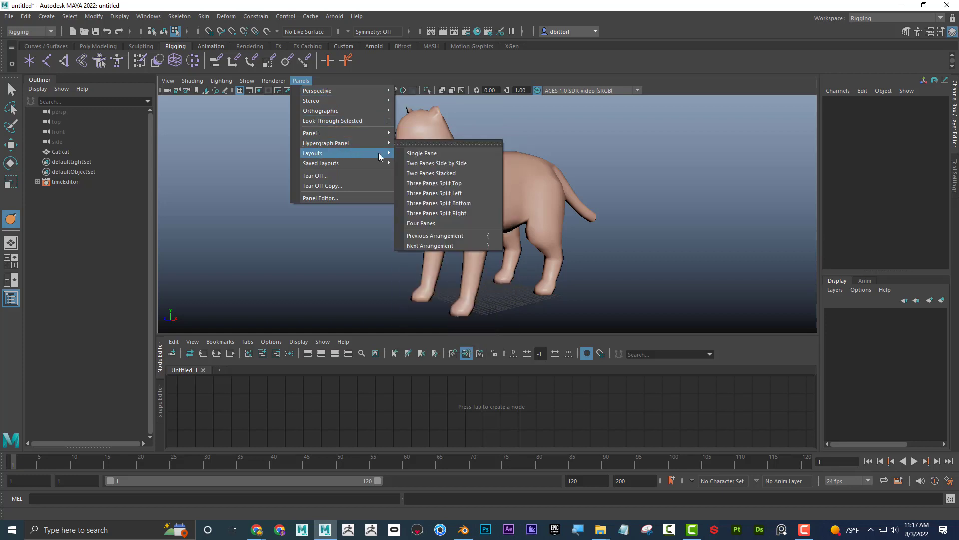
pyautogui.click(448, 185)
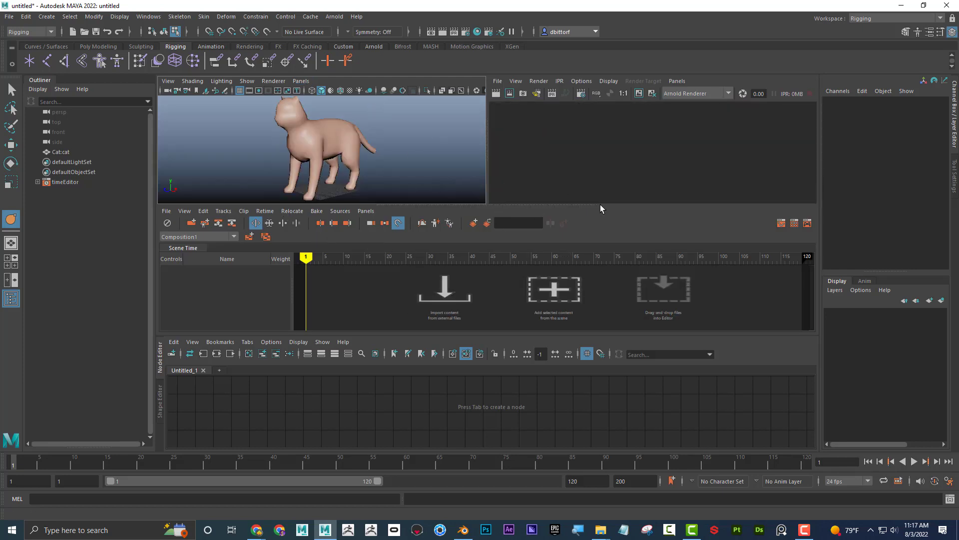
pyautogui.moveTo(459, 335)
pyautogui.mouseDown()
pyautogui.moveTo(460, 364)
pyautogui.moveTo(460, 346)
pyautogui.mouseUp()
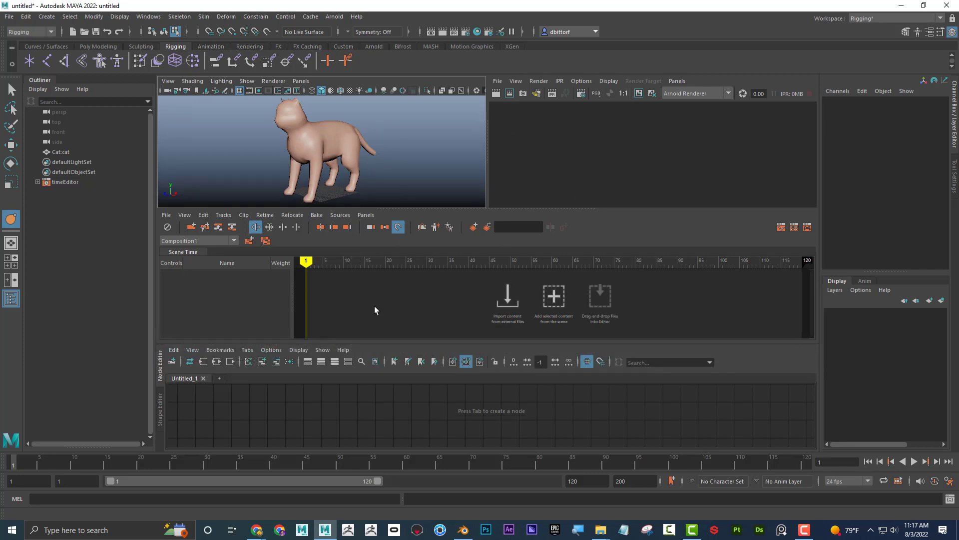
# - Toggle the perspective view between full size and the three-pane layout, leaving it maximized
pyautogui.press('space')
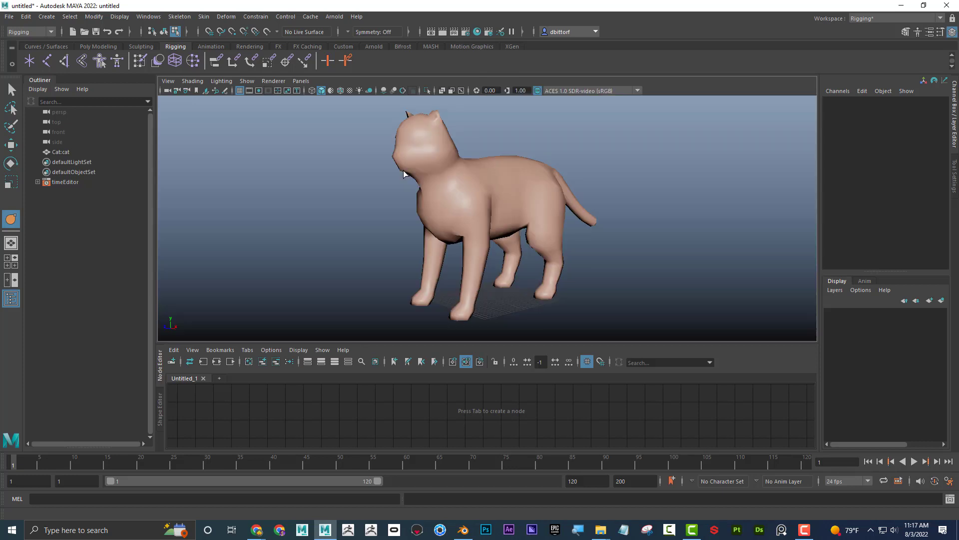
pyautogui.press('space')
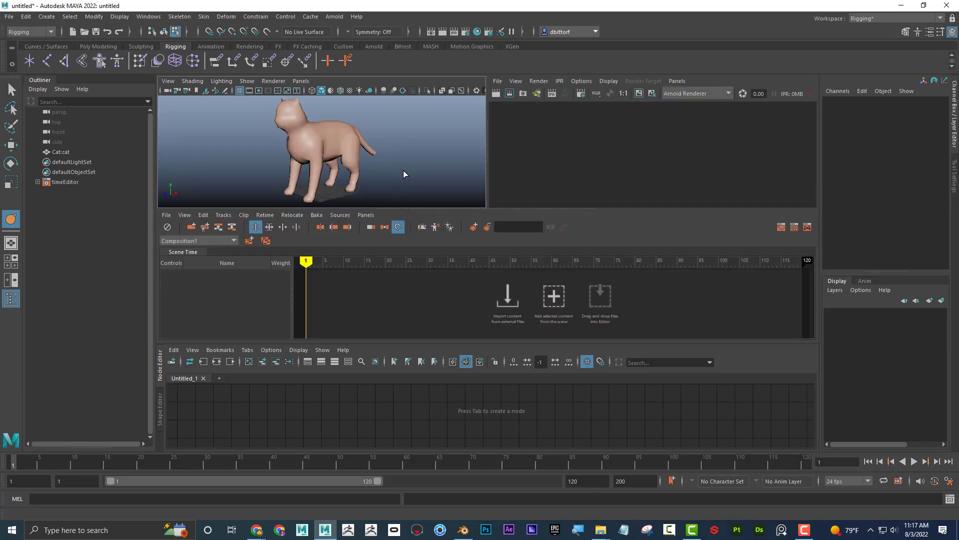
pyautogui.press('space')
pyautogui.press('space')
pyautogui.press('space')
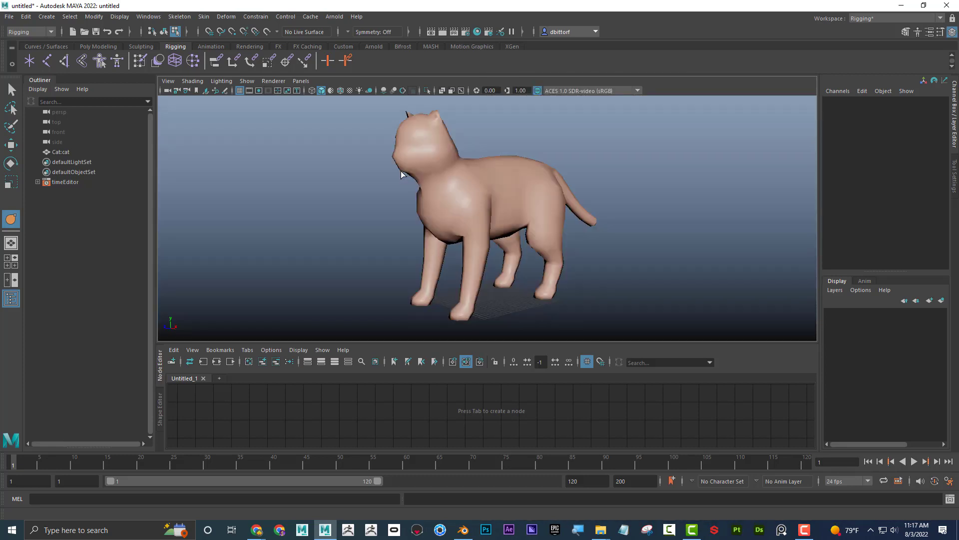
# - Preview the Curves/Surfaces and Sculpting shelves and create a new custom shelf named with a personal first name
pyautogui.click(56, 44)
pyautogui.click(141, 46)
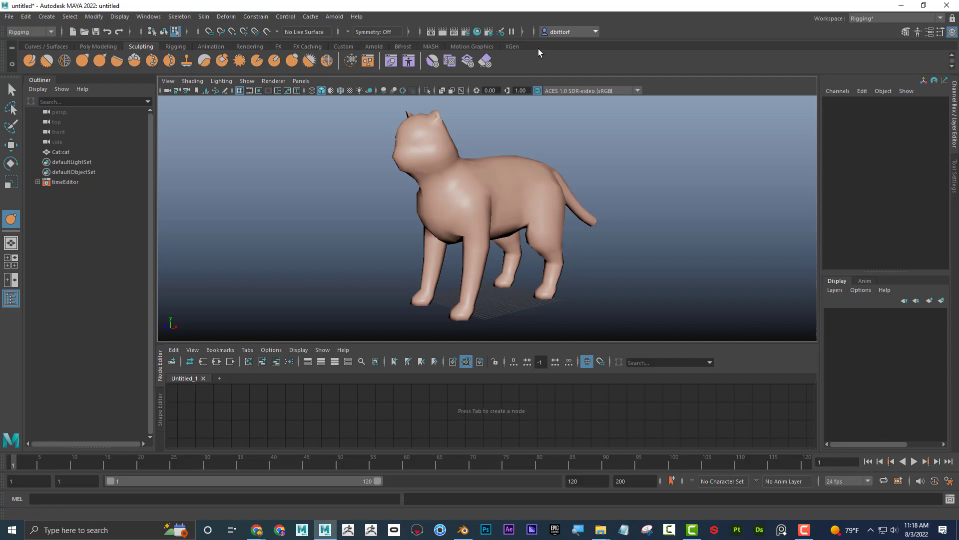
pyautogui.click(13, 64)
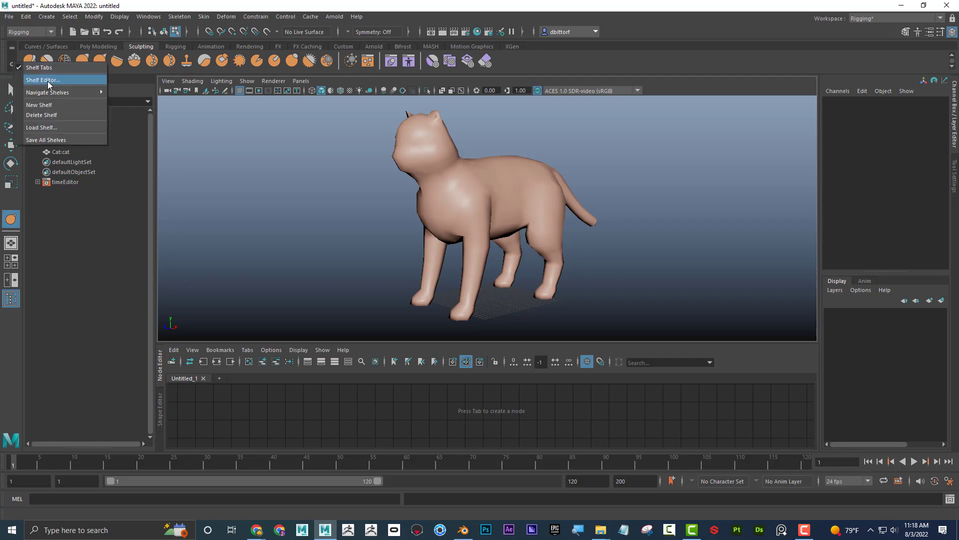
pyautogui.click(61, 104)
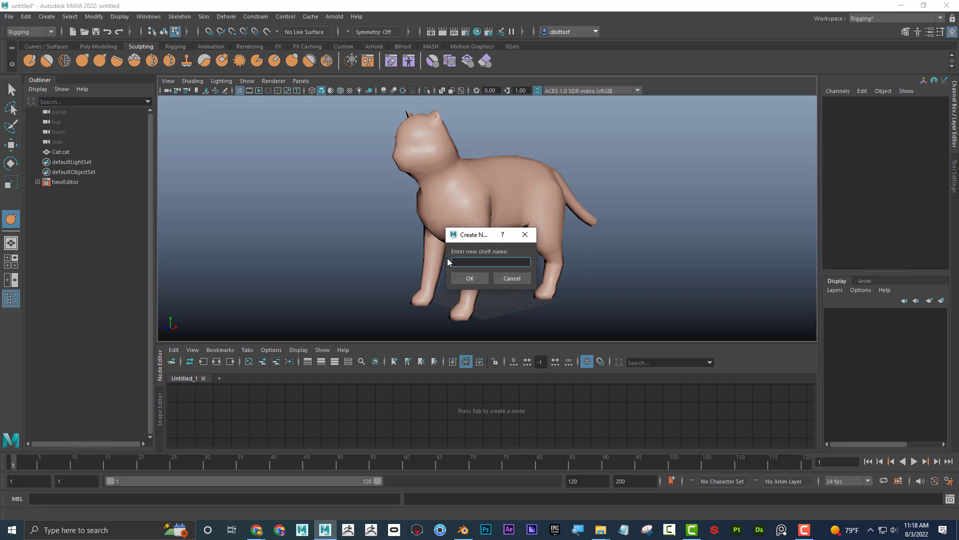
pyautogui.click(470, 278)
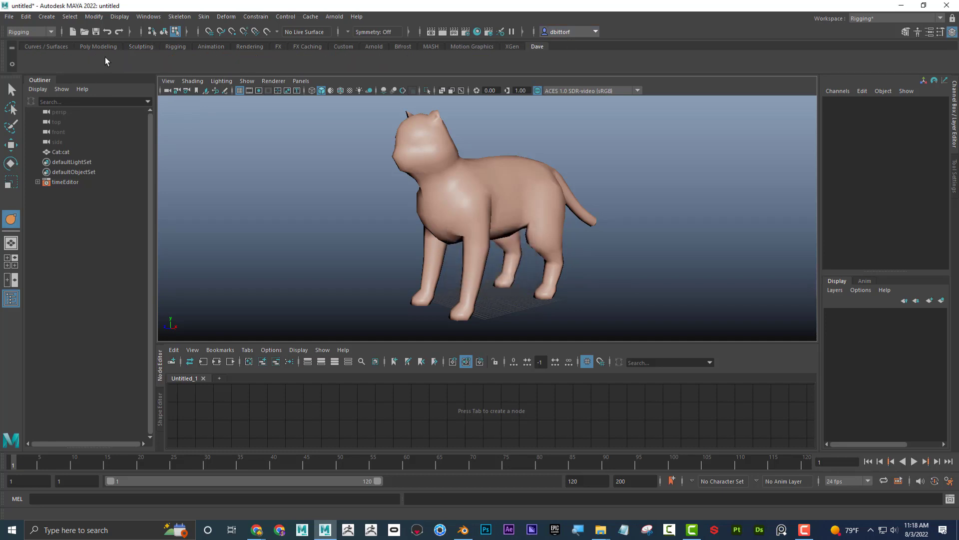
# - Switch the menu set to Modeling and add the Mesh Tools commands Create Tool, Multi-Cut and Quad Draw to the custom shelf
pyautogui.click(46, 32)
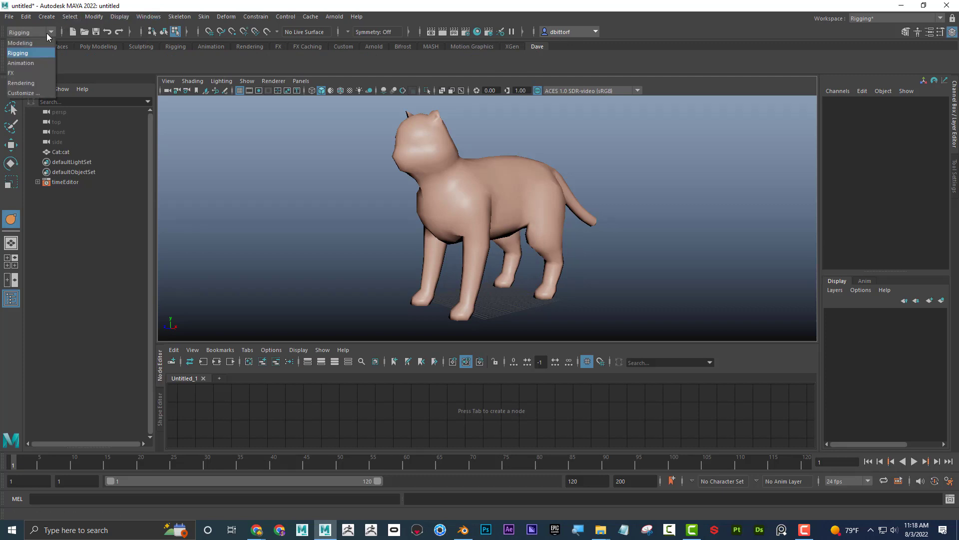
pyautogui.click(43, 43)
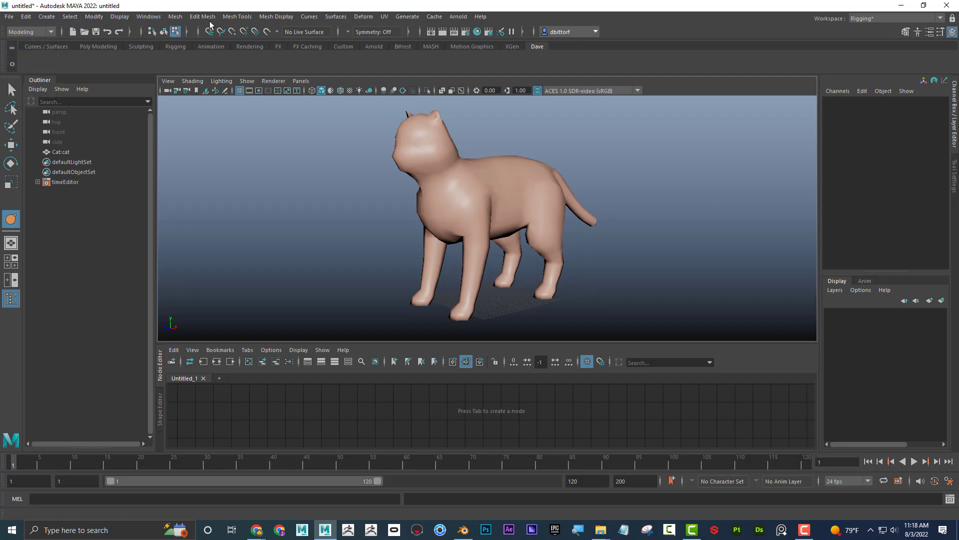
pyautogui.click(208, 18)
pyautogui.moveTo(236, 19)
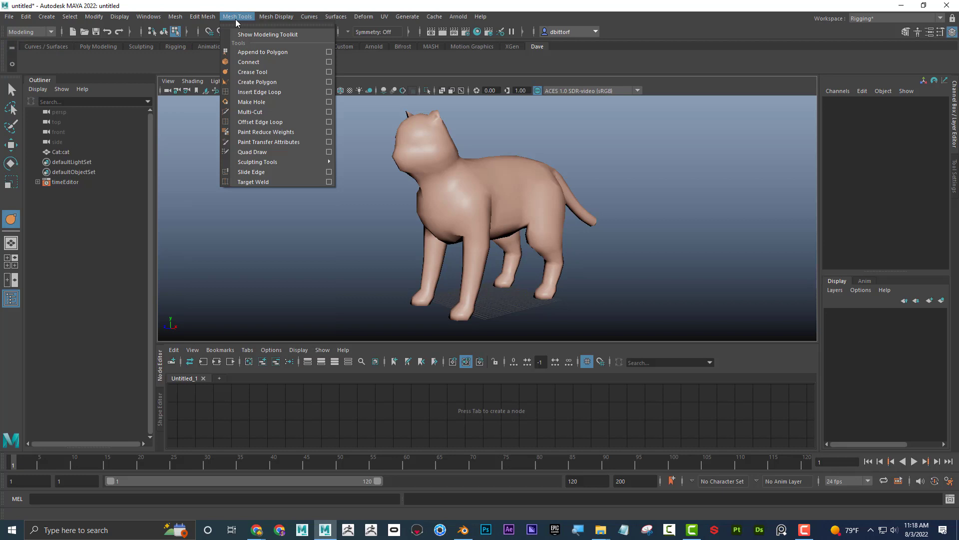
pyautogui.keyDown('ctrl'); pyautogui.keyDown('shift'); pyautogui.click(263, 72); pyautogui.keyUp('shift'); pyautogui.keyUp('ctrl')
pyautogui.keyDown('ctrl'); pyautogui.keyDown('shift'); pyautogui.click(268, 112); pyautogui.keyUp('shift'); pyautogui.keyUp('ctrl')
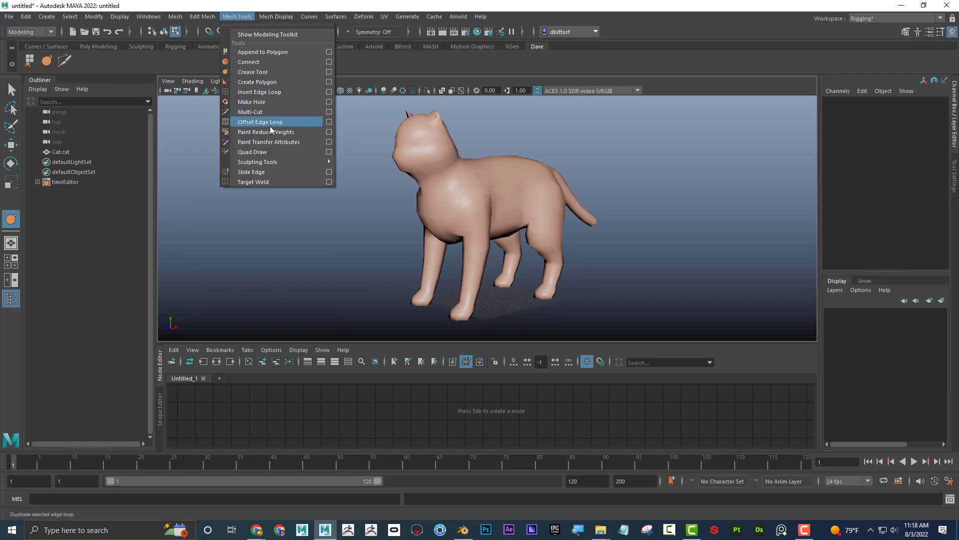
pyautogui.keyDown('ctrl'); pyautogui.keyDown('shift'); pyautogui.click(273, 150); pyautogui.keyUp('shift'); pyautogui.keyUp('ctrl')
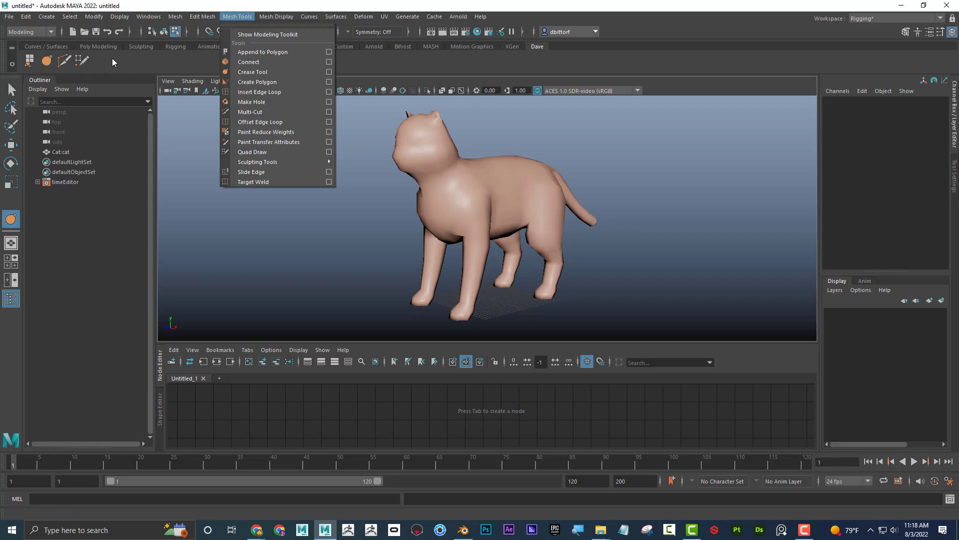
pyautogui.click(112, 58)
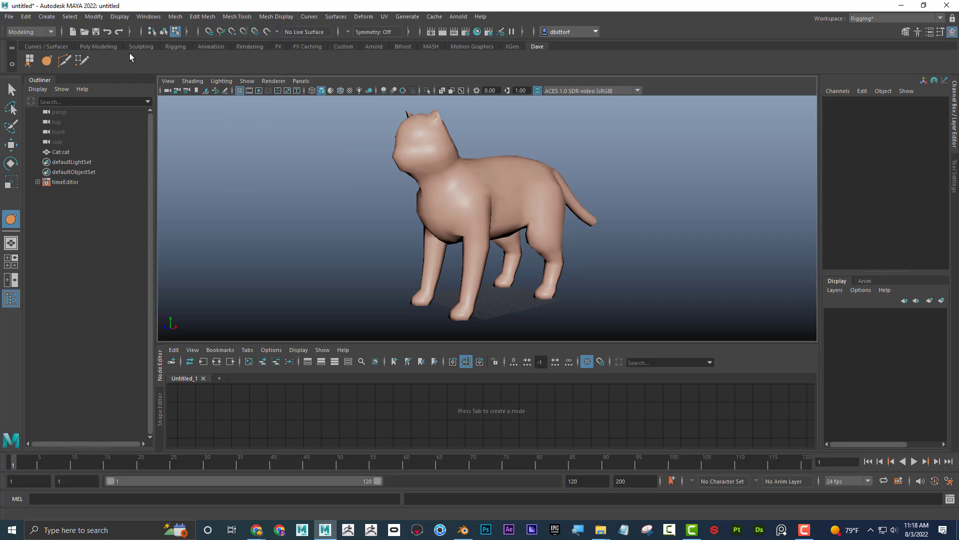
# - Show the Poly Modeling shelf, switch to the Rigging shelf and return to Poly Modeling
pyautogui.click(98, 46)
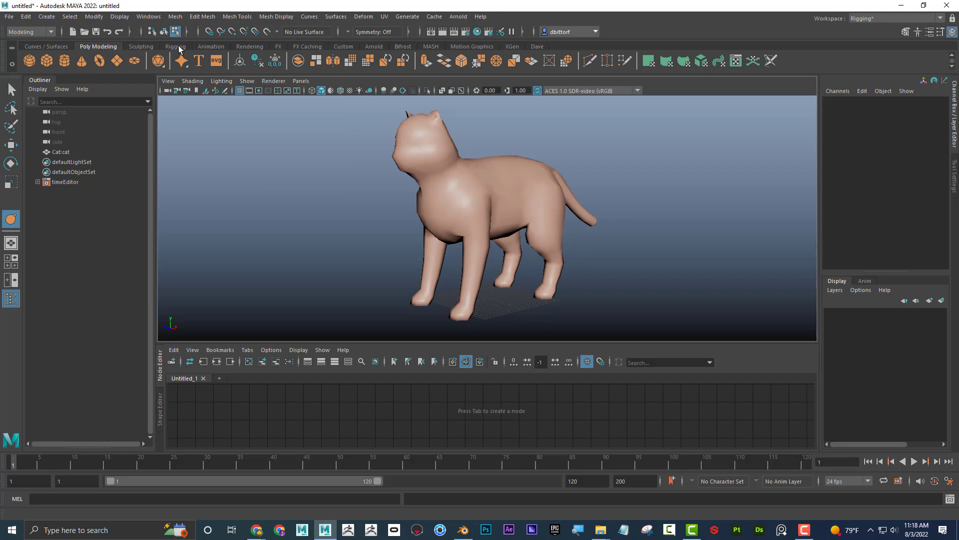
pyautogui.click(175, 46)
pyautogui.click(98, 46)
# - Switch the menu set to Rigging and to FX, and return it to Modeling
pyautogui.click(46, 31)
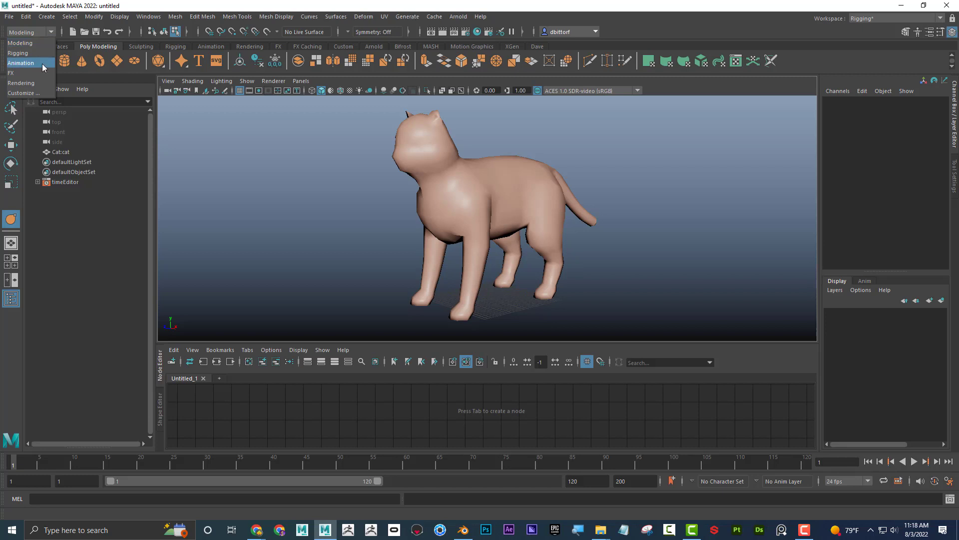
pyautogui.click(37, 55)
pyautogui.click(38, 31)
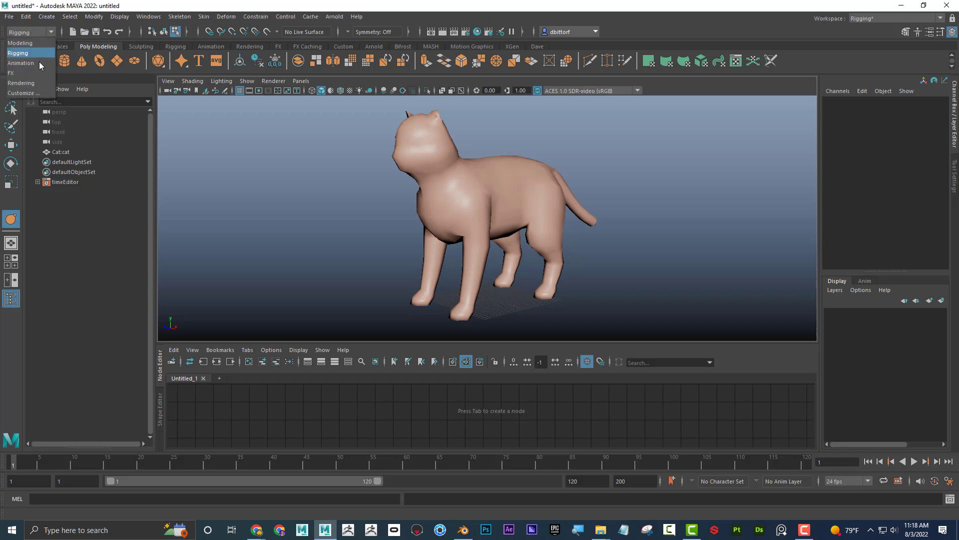
pyautogui.click(39, 70)
pyautogui.click(46, 32)
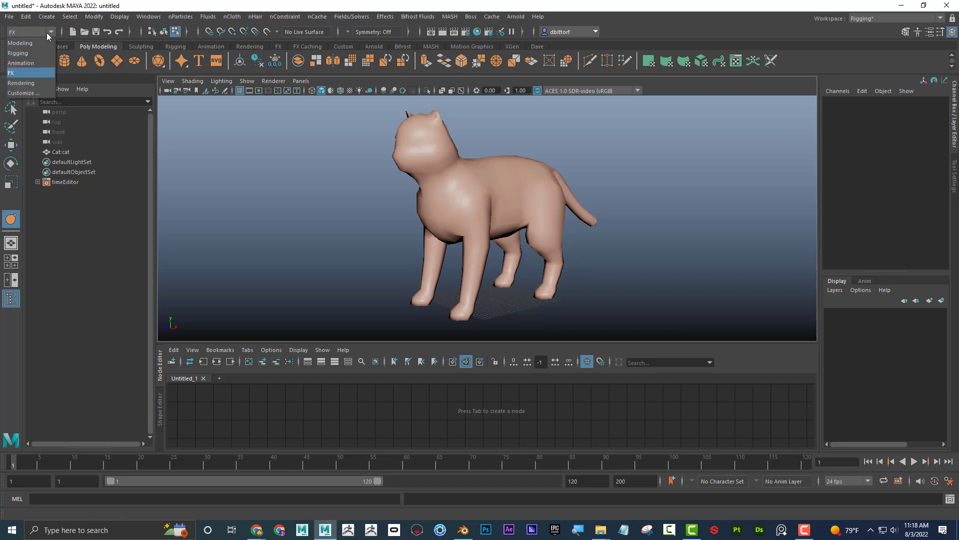
pyautogui.click(43, 44)
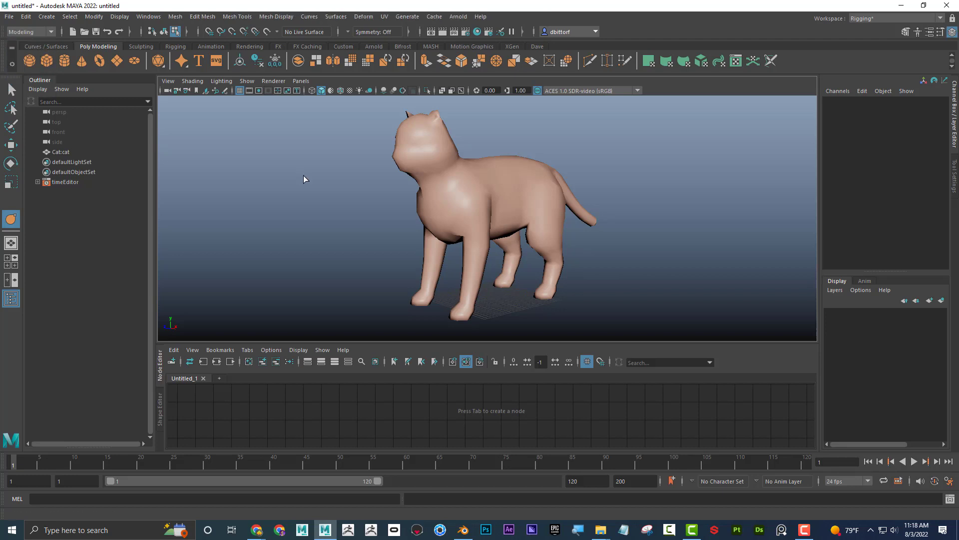
# - Bring up the hotbox over the perspective view and examine its menu rows and the marking menus in its surrounding zones
pyautogui.press('space')
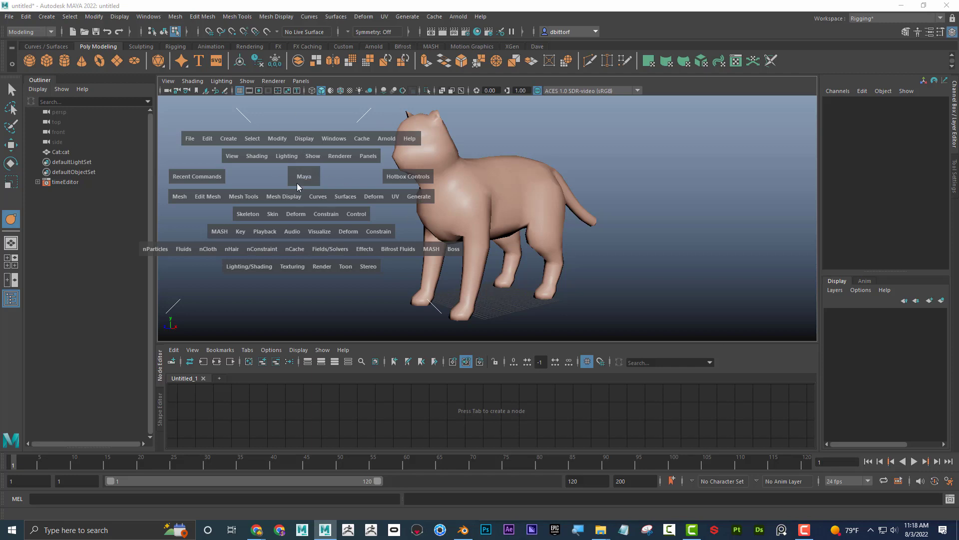
pyautogui.press('space')
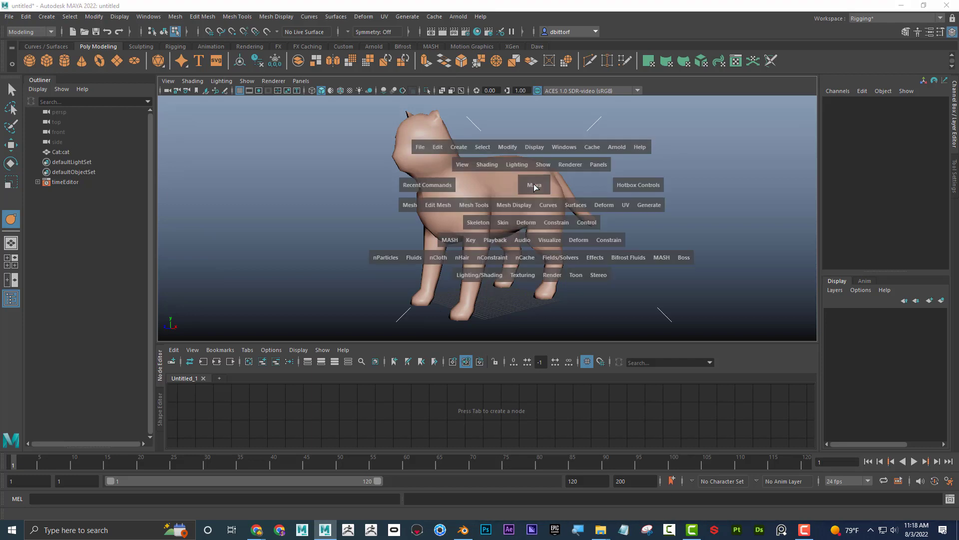
pyautogui.click(524, 149)
pyautogui.press('space')
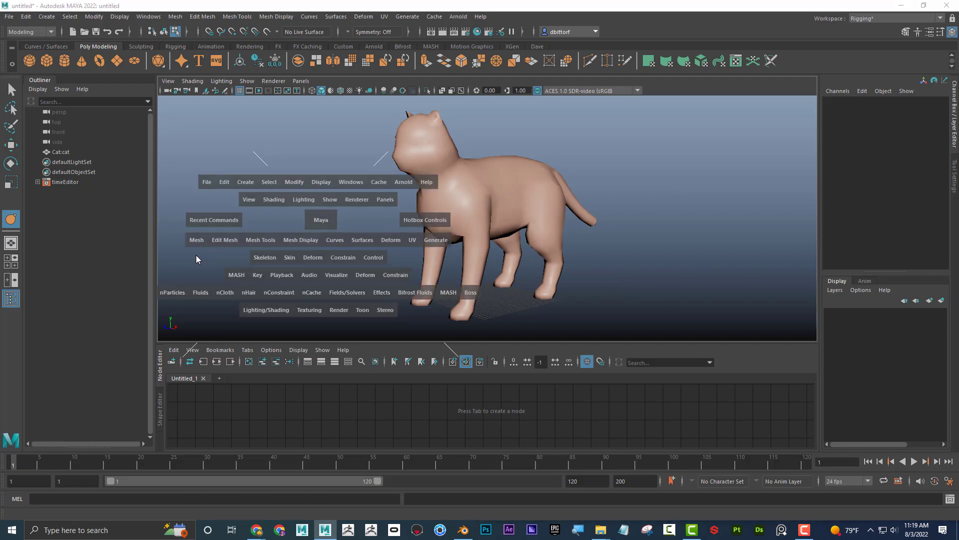
pyautogui.moveTo(318, 142)
pyautogui.mouseDown()
pyautogui.moveTo(327, 136)
pyautogui.moveTo(313, 149)
pyautogui.moveTo(321, 158)
pyautogui.moveTo(321, 144)
pyautogui.mouseUp()
pyautogui.moveTo(472, 214)
pyautogui.mouseDown()
pyautogui.moveTo(502, 223)
pyautogui.moveTo(452, 234)
pyautogui.moveTo(472, 215)
pyautogui.mouseUp()
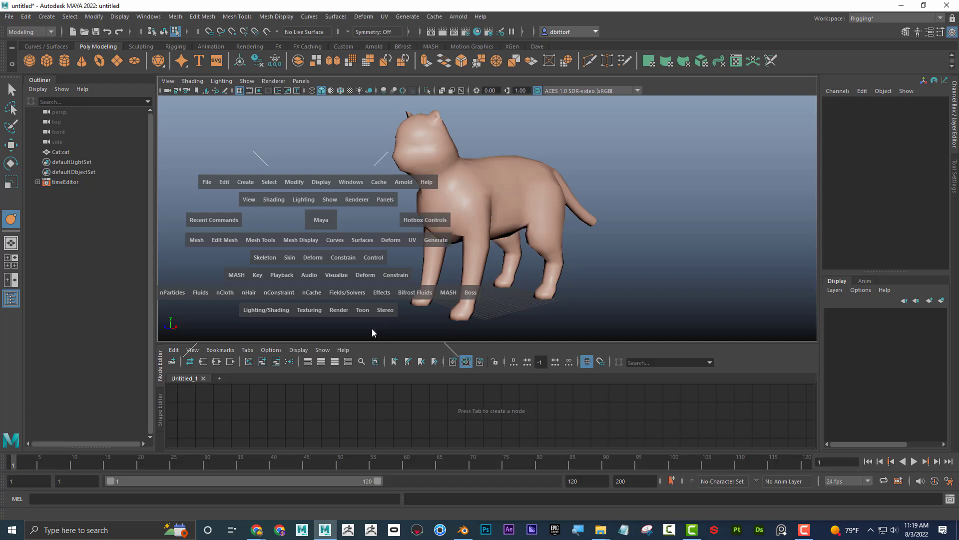
pyautogui.moveTo(322, 336)
pyautogui.mouseDown()
pyautogui.moveTo(320, 323)
pyautogui.moveTo(322, 335)
pyautogui.mouseUp()
pyautogui.press('space')
pyautogui.moveTo(102, 294)
pyautogui.mouseDown()
pyautogui.moveTo(80, 295)
pyautogui.moveTo(98, 310)
pyautogui.moveTo(130, 280)
pyautogui.moveTo(211, 160)
pyautogui.moveTo(115, 292)
pyautogui.mouseUp()
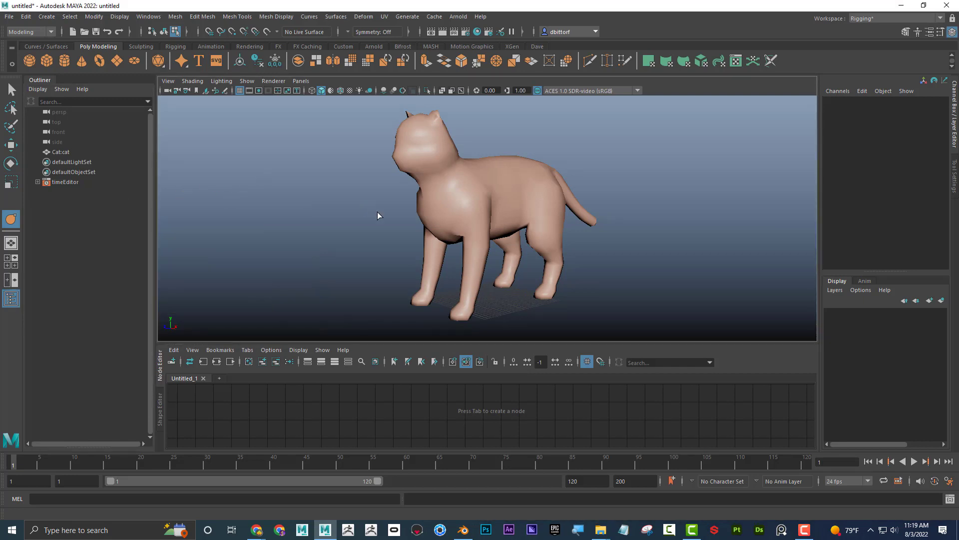
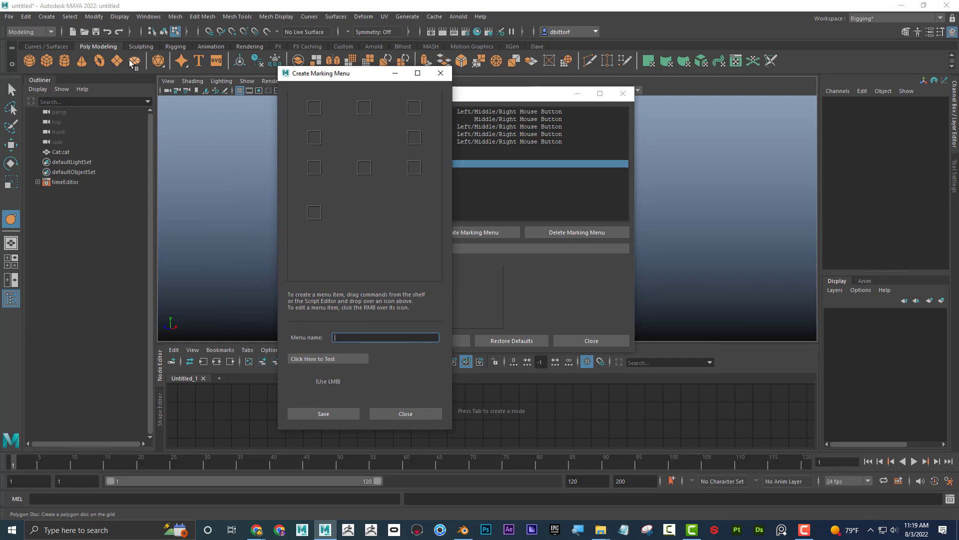
# - Assign Polygon Sphere to the north slot, Polygon Cylinder to the east and south slots, and Polygon Cone to the west slot of the new marking menu
pyautogui.moveTo(28, 60); pyautogui.dragTo(366, 109, button='middle')
pyautogui.click(28, 60)
pyautogui.moveTo(28, 60); pyautogui.dragTo(413, 142, button='middle')
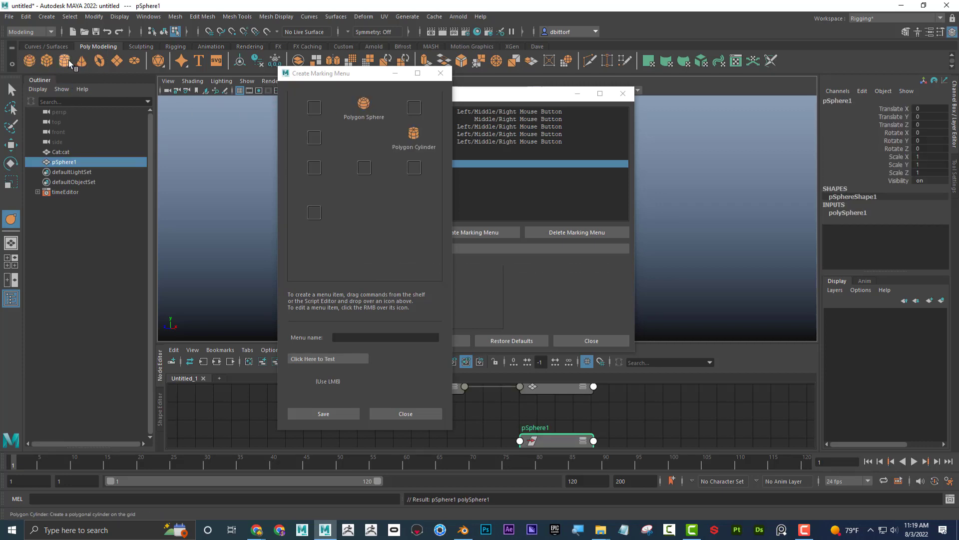
pyautogui.moveTo(70, 63); pyautogui.dragTo(363, 167, button='middle')
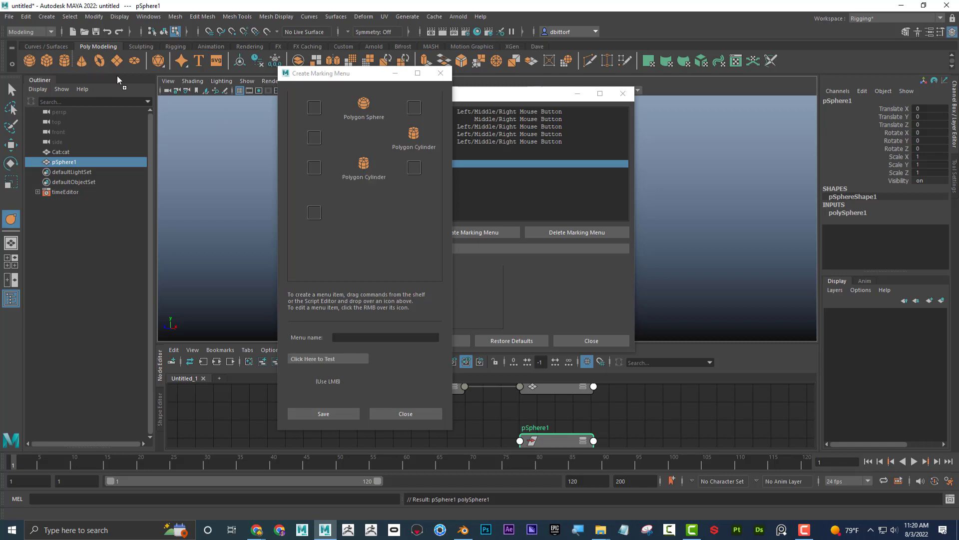
pyautogui.moveTo(118, 80); pyautogui.dragTo(322, 143, button='middle')
# - Test the new marking menu and try to save it without a menu name
pyautogui.click(327, 385)
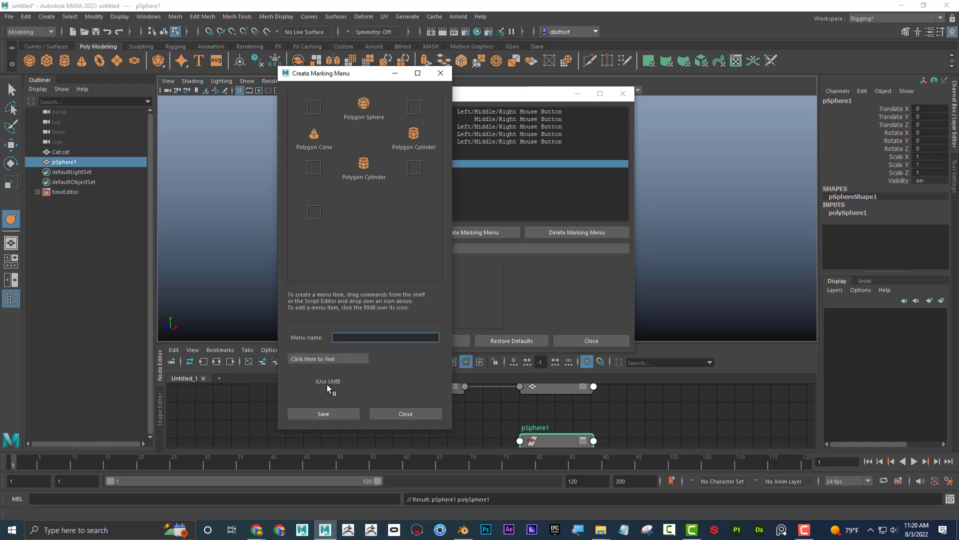
pyautogui.moveTo(323, 382)
pyautogui.mouseDown()
pyautogui.moveTo(332, 383)
pyautogui.moveTo(315, 383)
pyautogui.moveTo(336, 355)
pyautogui.moveTo(345, 396)
pyautogui.moveTo(310, 404)
pyautogui.moveTo(302, 387)
pyautogui.moveTo(321, 384)
pyautogui.mouseUp()
pyautogui.click(325, 411)
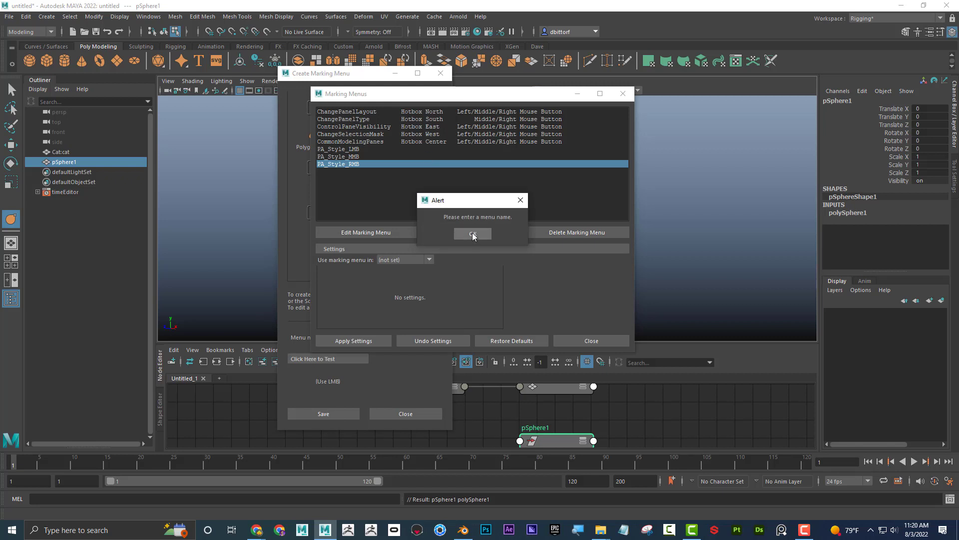
pyautogui.click(472, 234)
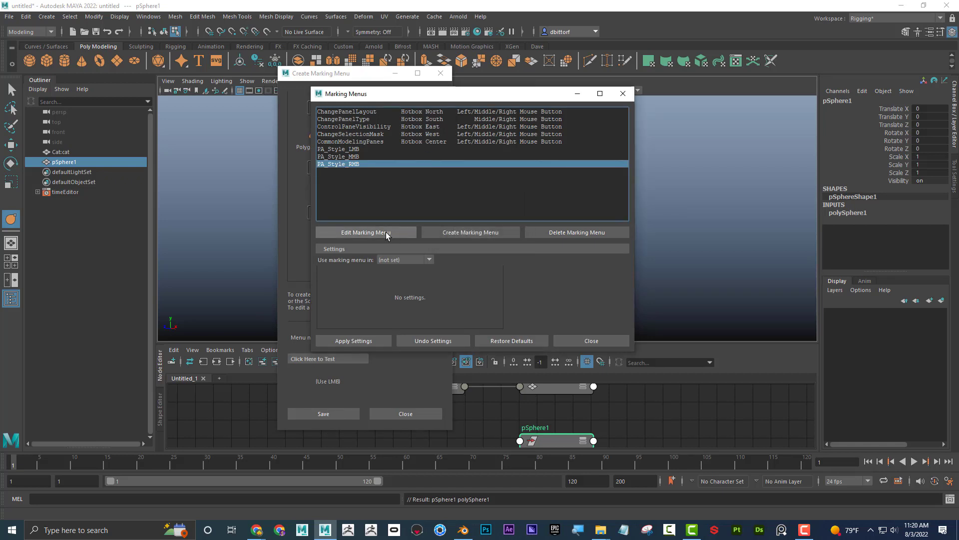
# - Edit the PA_Style_RMB marking menu, rename it as DaveMM and save it
pyautogui.click(387, 234)
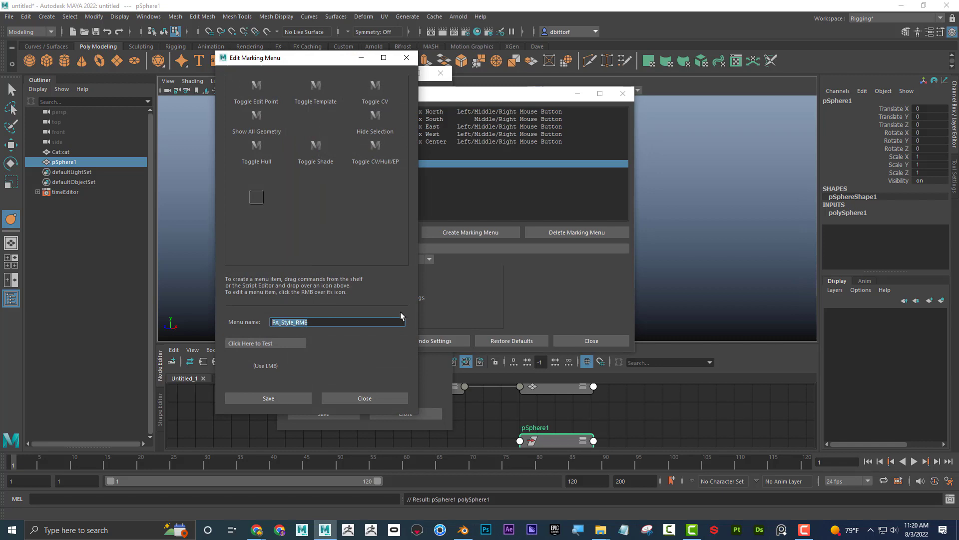
pyautogui.write('DaveMM')
pyautogui.click(281, 397)
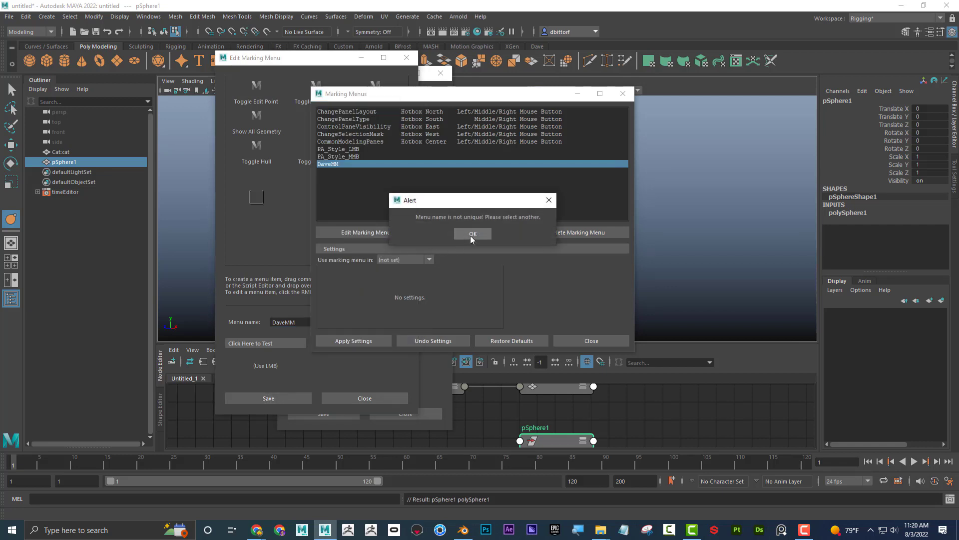
pyautogui.click(471, 235)
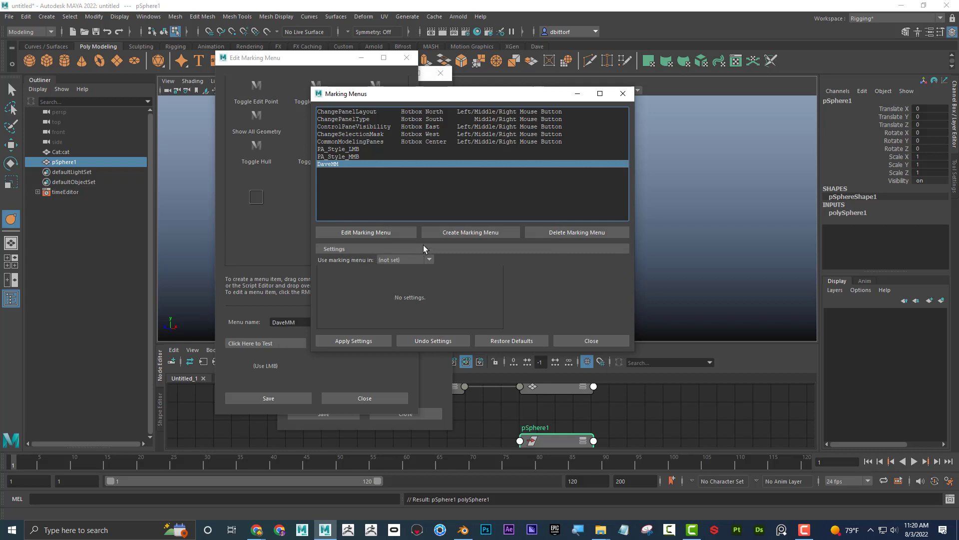
# - Rename the DaveMM marking menu as DaveTESTMenu and save it
pyautogui.click(393, 232)
pyautogui.moveTo(296, 329); pyautogui.dragTo(286, 329)
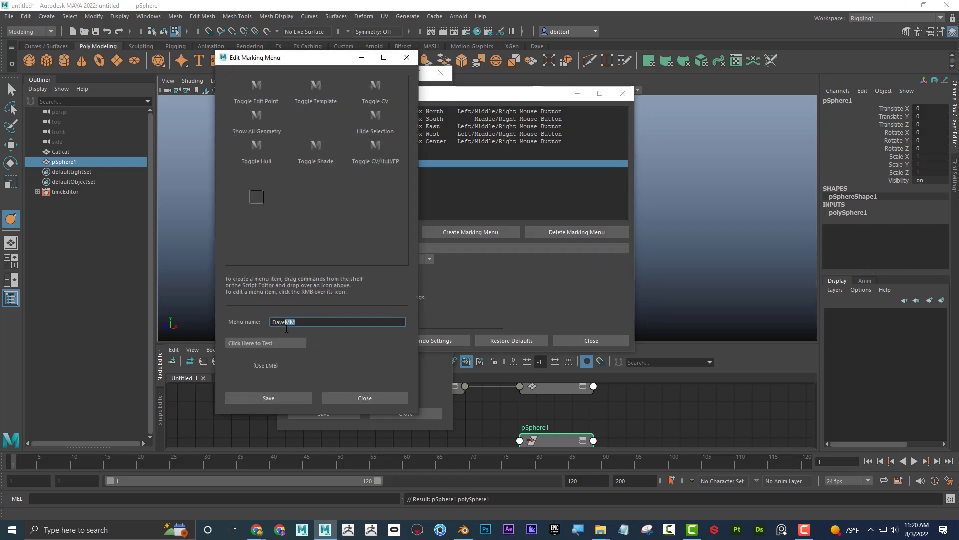
pyautogui.write('TESTMn')
pyautogui.press('BackSpace')
pyautogui.click(285, 395)
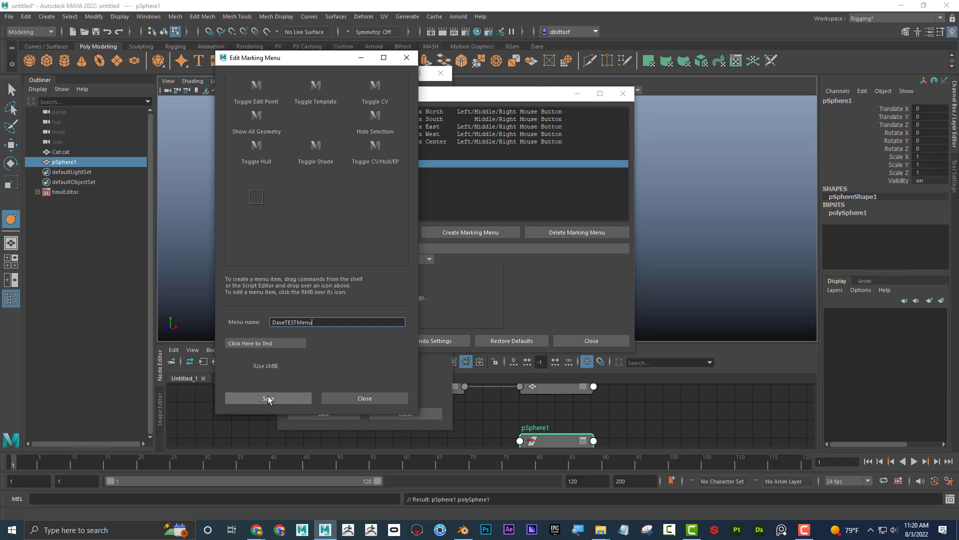
pyautogui.click(471, 234)
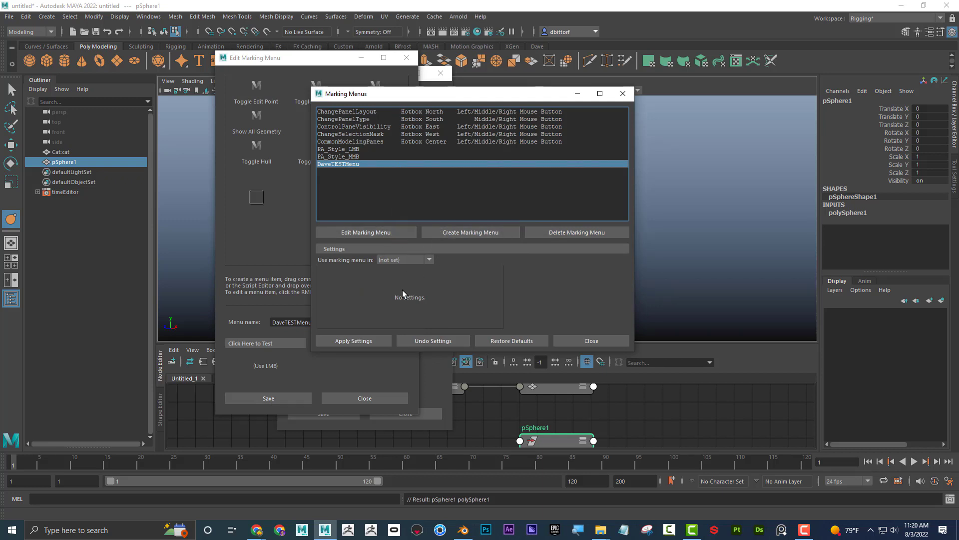
# - Assign DaveTESTMenu to the hotbox's south region with the middle mouse button, apply the settings and try it in the hotbox
pyautogui.click(417, 260)
pyautogui.click(385, 270)
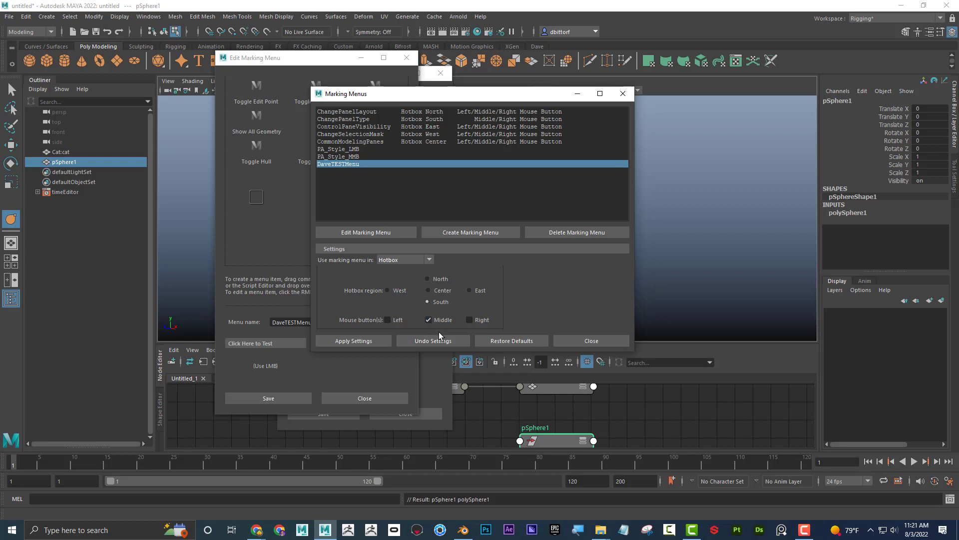
pyautogui.click(355, 341)
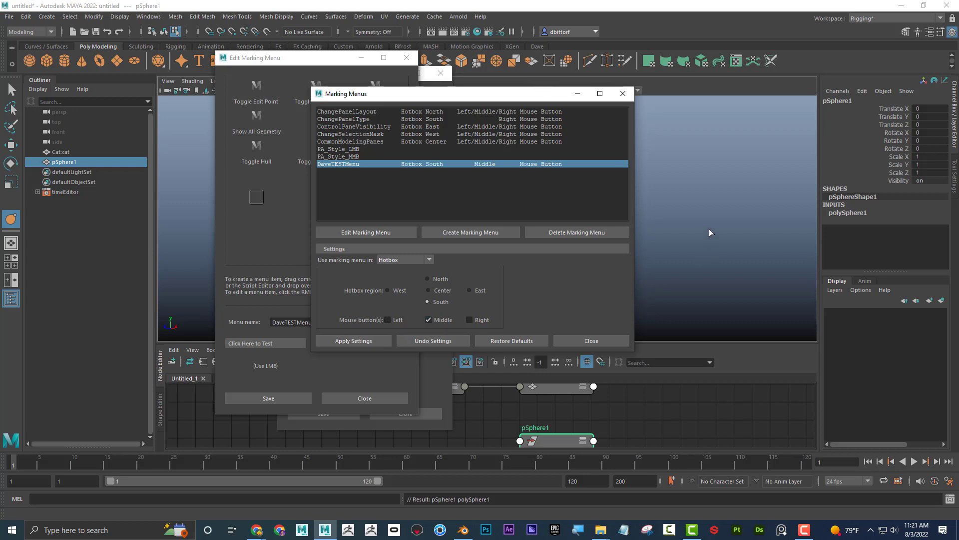
pyautogui.press('space')
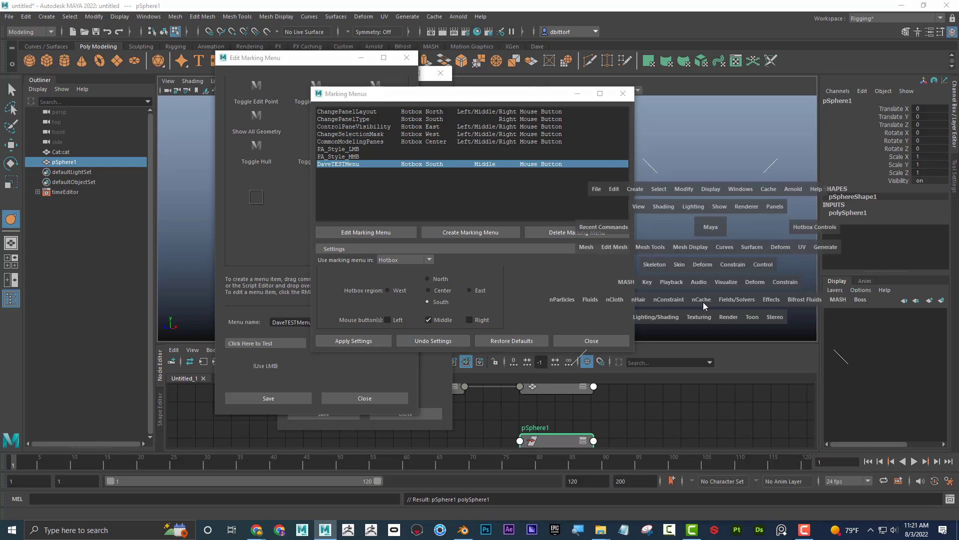
pyautogui.middleClick(711, 338)
# - Change DaveTESTMenu's hotbox trigger to the left mouse button only, apply it and test the hotbox's south zone
pyautogui.click(388, 320)
pyautogui.click(428, 320)
pyautogui.click(362, 342)
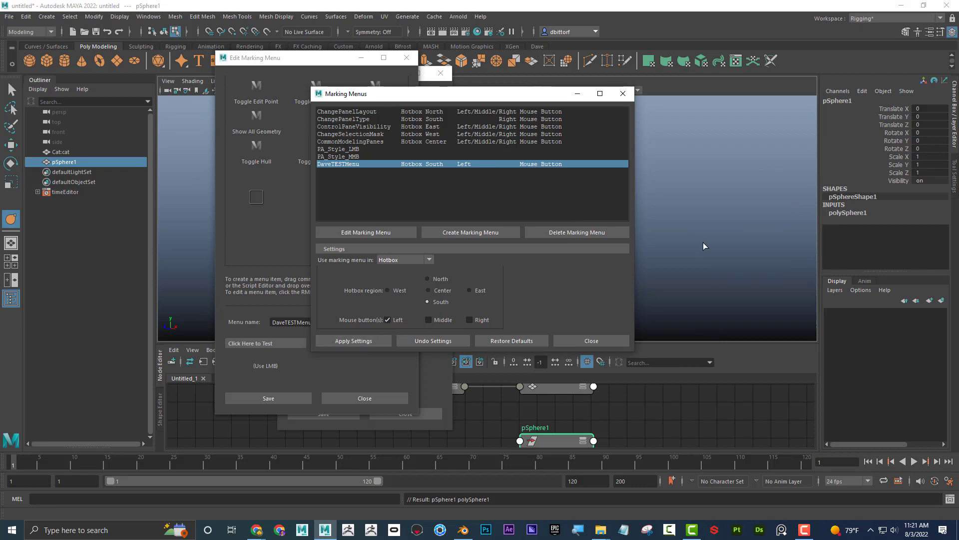
pyautogui.click(623, 94)
pyautogui.press('space')
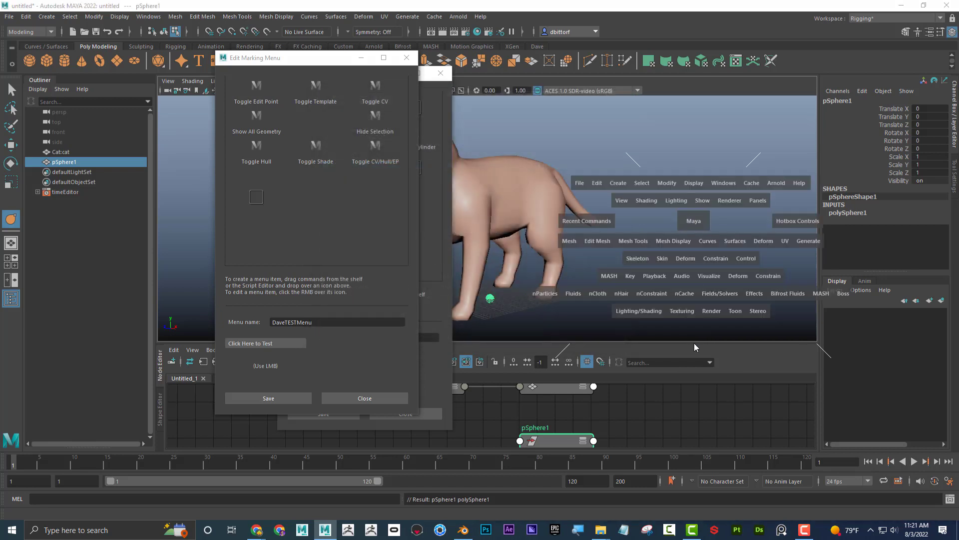
pyautogui.click(694, 331)
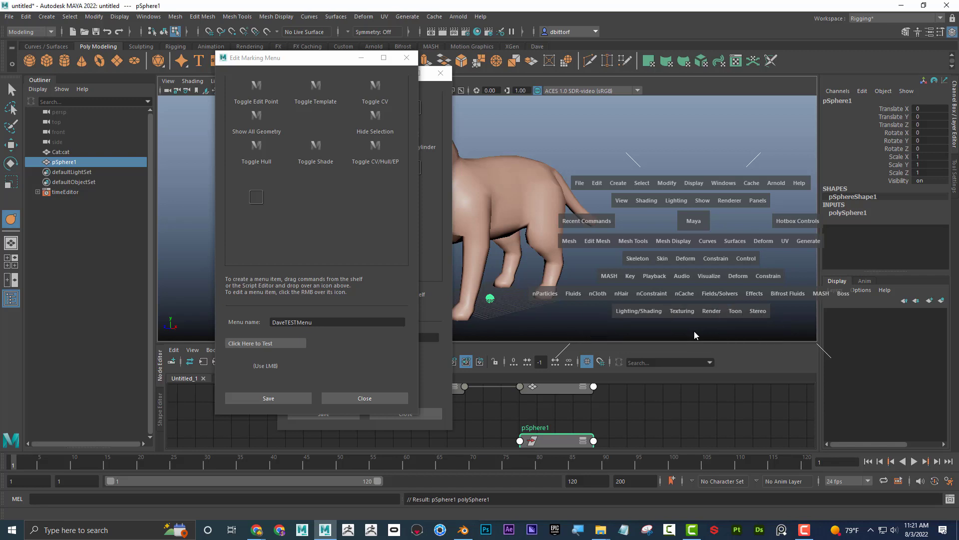
# - In DaveTESTMenu, assign Polygon Sphere to the north slot, Polygon Cube to the east, Polygon Cylinder to the south and Polygon Cone to the west
pyautogui.click(289, 400)
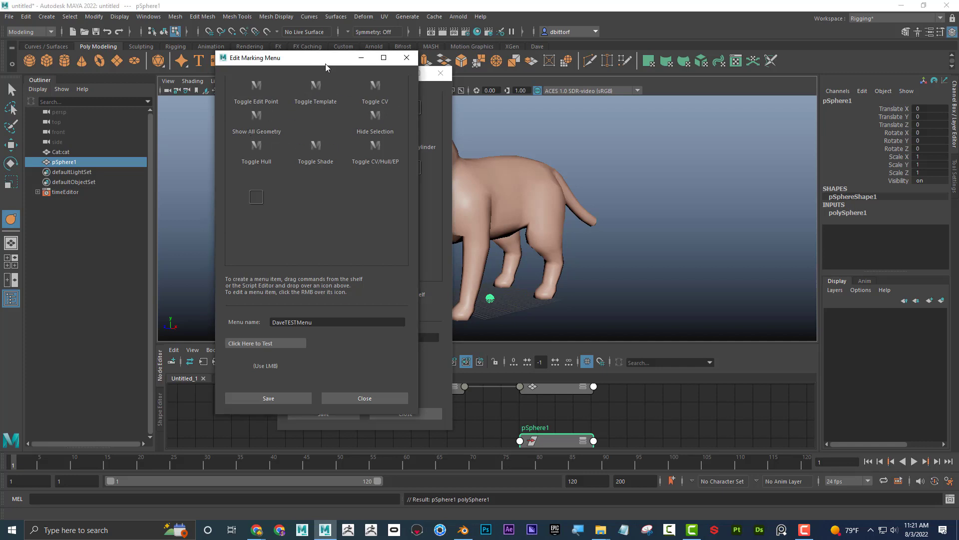
pyautogui.moveTo(326, 68); pyautogui.dragTo(298, 82)
pyautogui.moveTo(70, 67); pyautogui.dragTo(237, 132, button='middle')
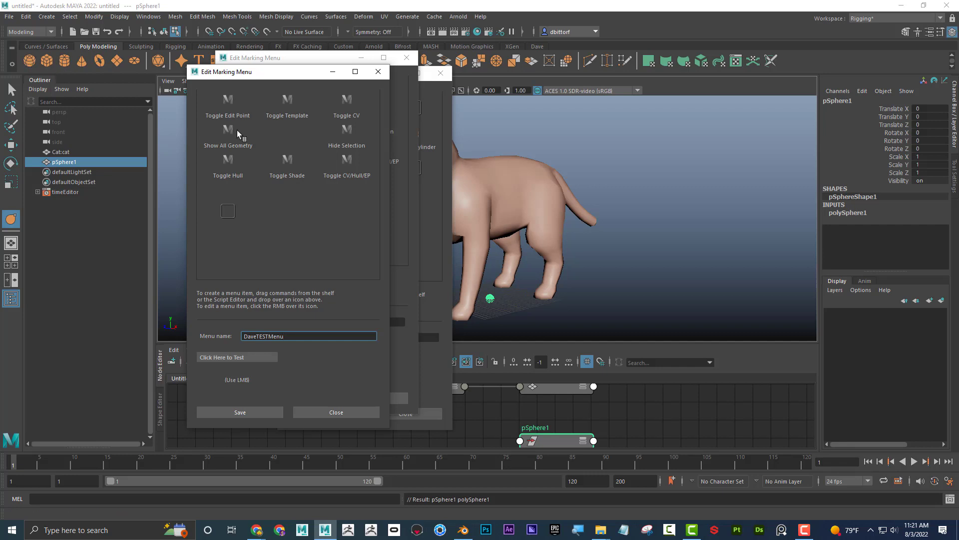
pyautogui.moveTo(37, 62); pyautogui.dragTo(278, 96, button='middle')
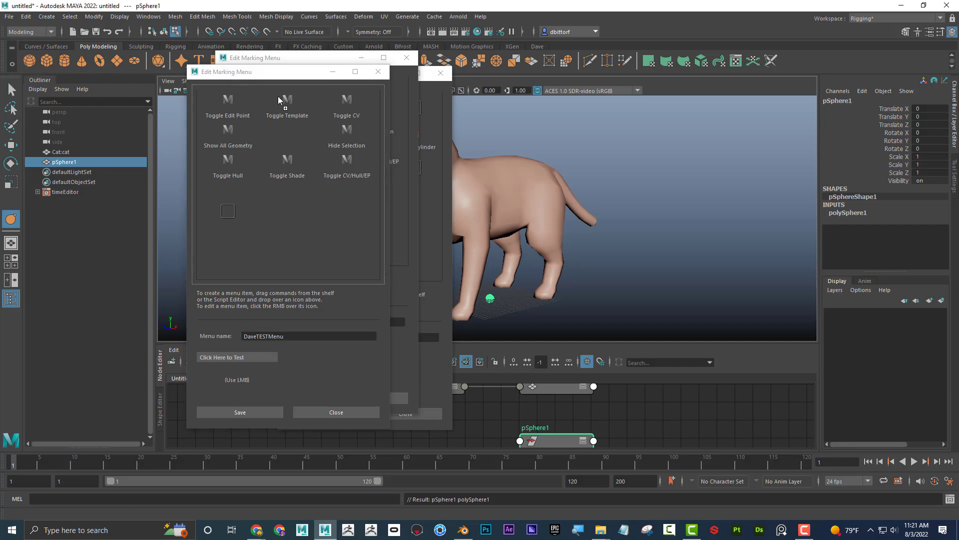
pyautogui.moveTo(47, 59); pyautogui.dragTo(346, 131, button='middle')
pyautogui.moveTo(64, 61); pyautogui.dragTo(228, 132, button='middle')
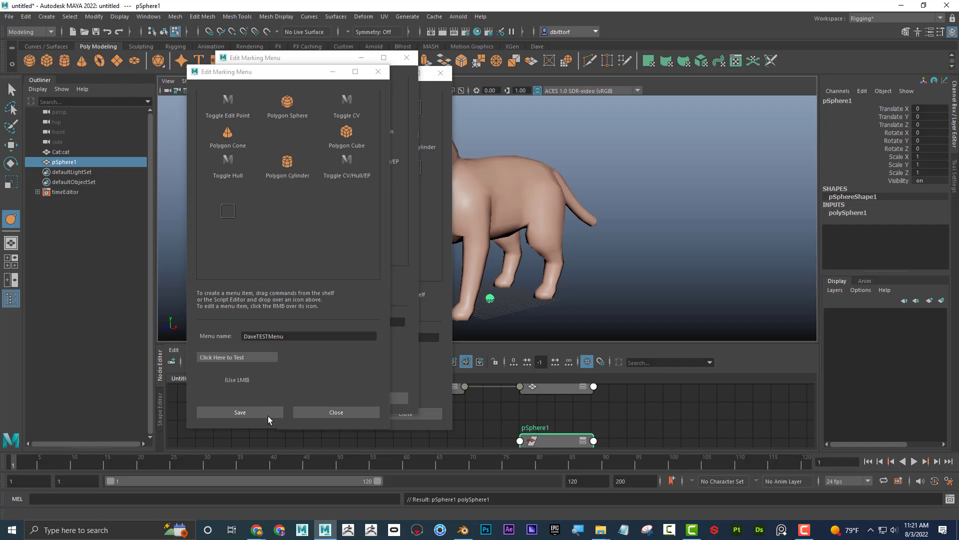
# - Save the edited DaveTESTMenu and try it again in the hotbox's south zone
pyautogui.click(262, 413)
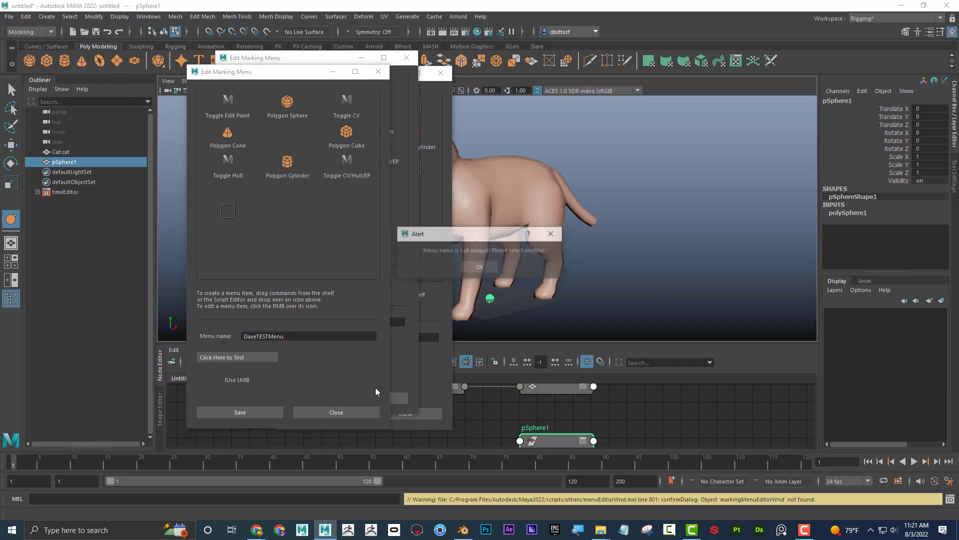
pyautogui.click(483, 267)
pyautogui.press('space')
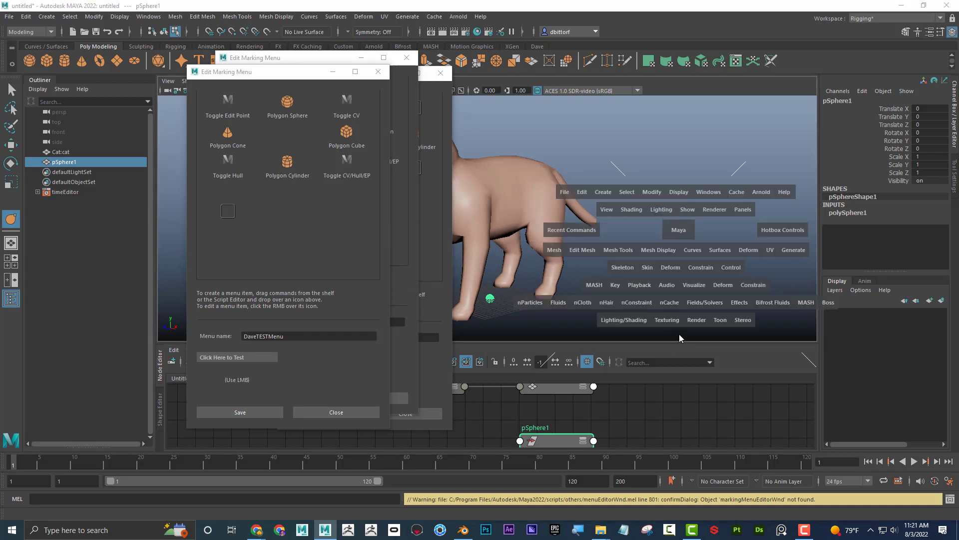
pyautogui.moveTo(679, 334)
pyautogui.mouseDown()
pyautogui.moveTo(678, 322)
pyautogui.moveTo(634, 328)
pyautogui.moveTo(724, 322)
pyautogui.moveTo(292, 220)
pyautogui.moveTo(442, 235)
pyautogui.moveTo(710, 348)
pyautogui.moveTo(679, 333)
pyautogui.mouseUp()
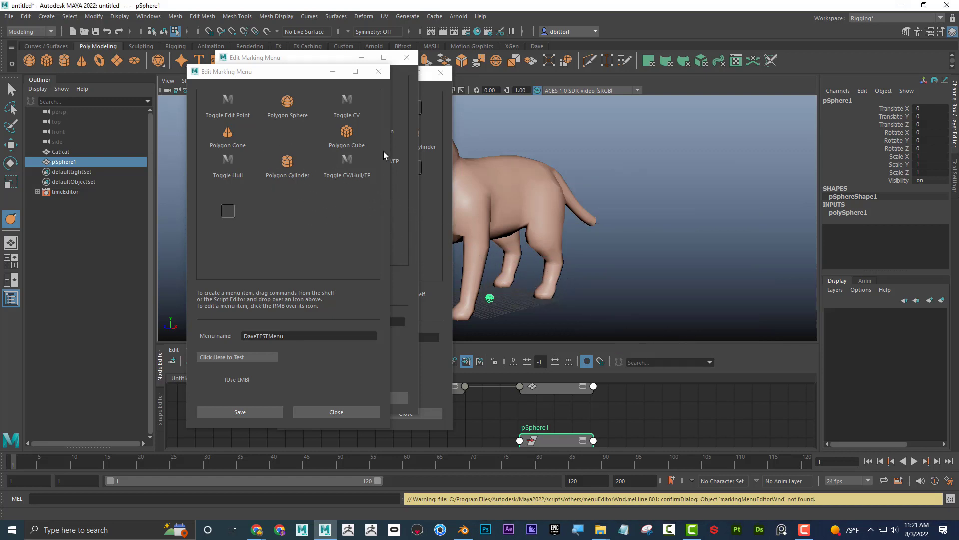
# - Close all open Edit Marking Menu and Create Marking Menu windows
pyautogui.click(378, 71)
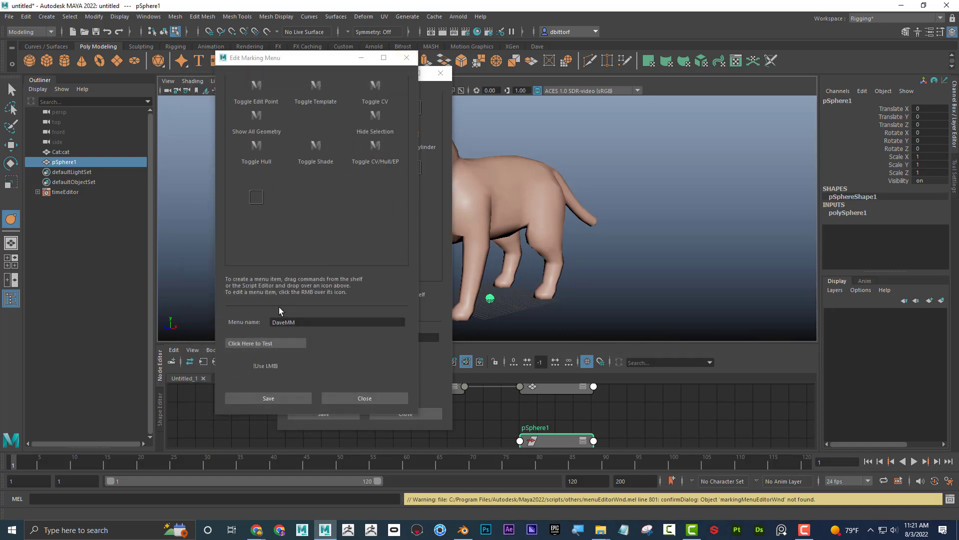
pyautogui.click(407, 57)
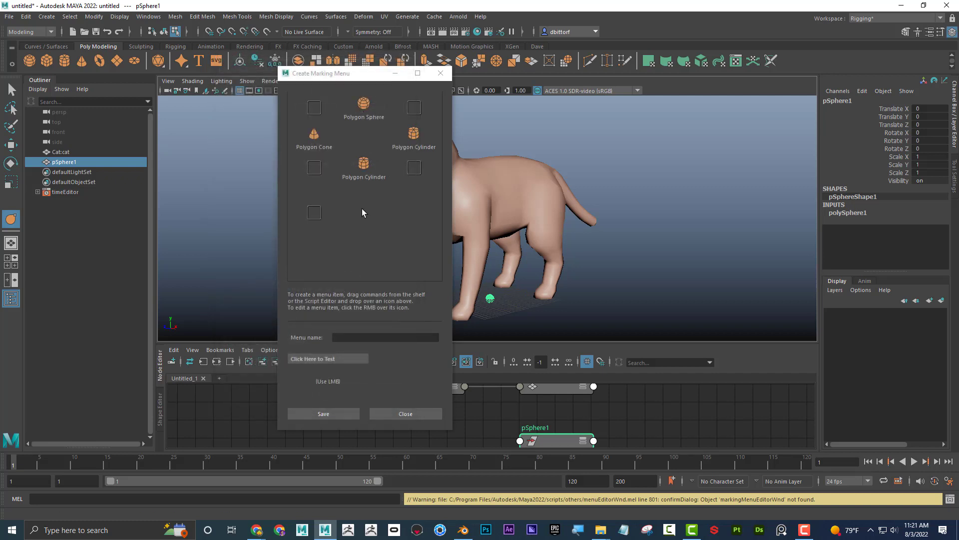
pyautogui.click(440, 73)
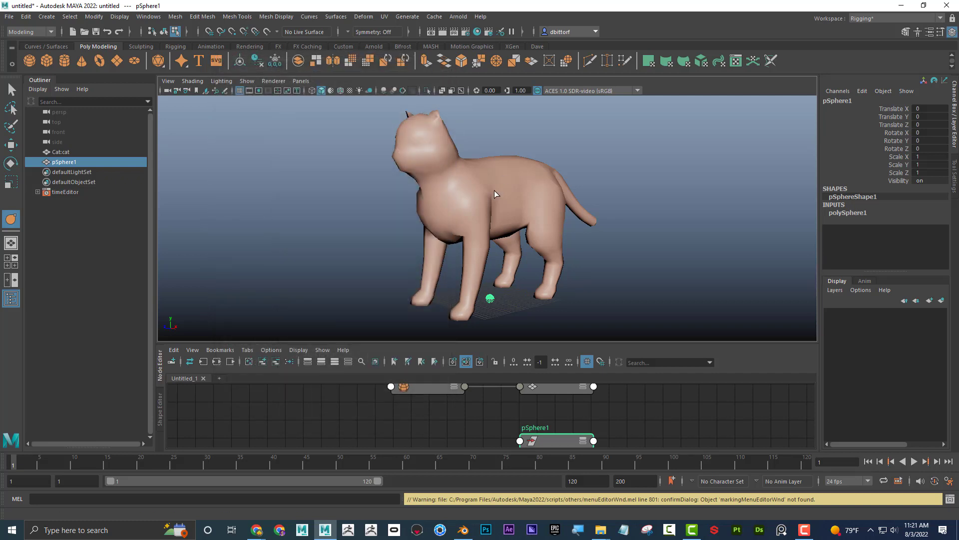
# - Change the single perspective viewport to the four-view layout
pyautogui.press('space')
pyautogui.press('space')
pyautogui.click(10, 265)
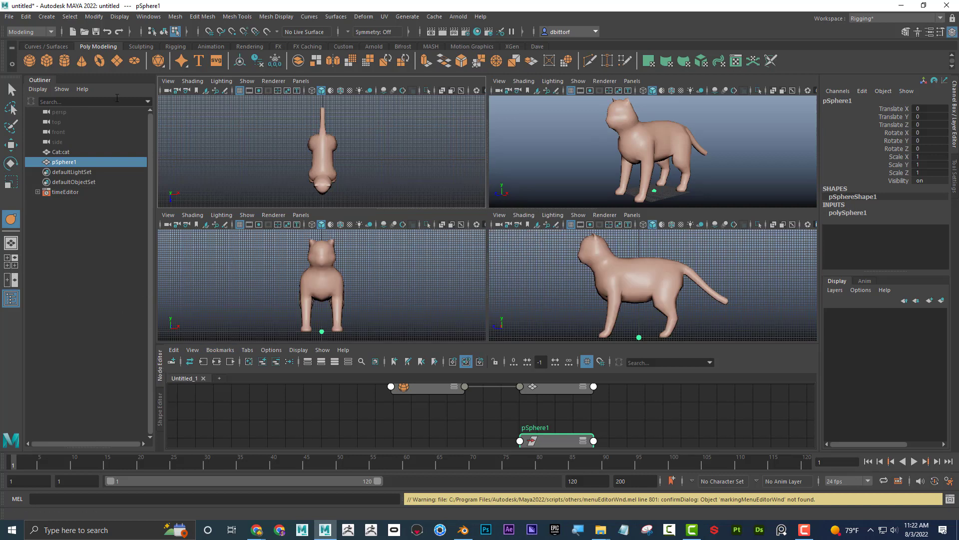
# - Tear off the General Editors list as a floating window beside the viewports, and close it
pyautogui.click(148, 18)
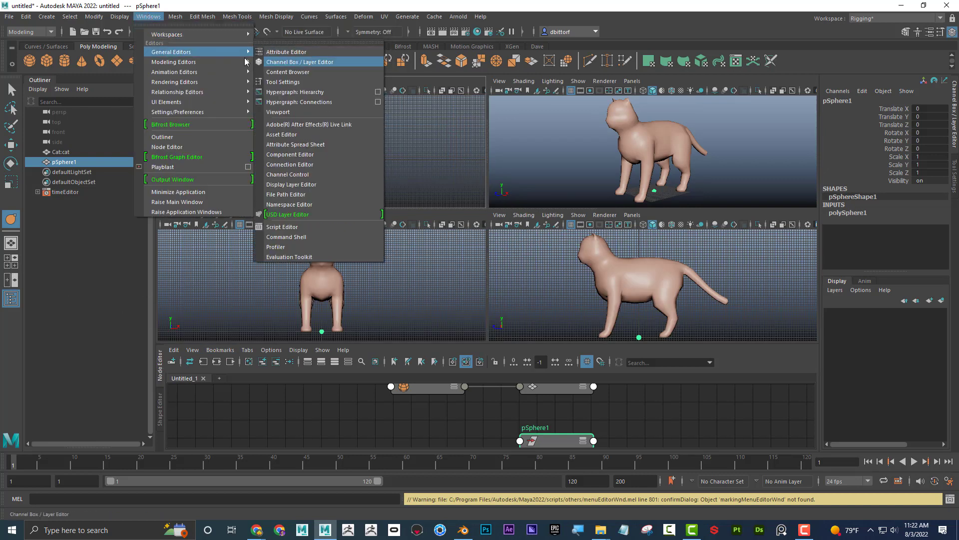
pyautogui.moveTo(235, 62)
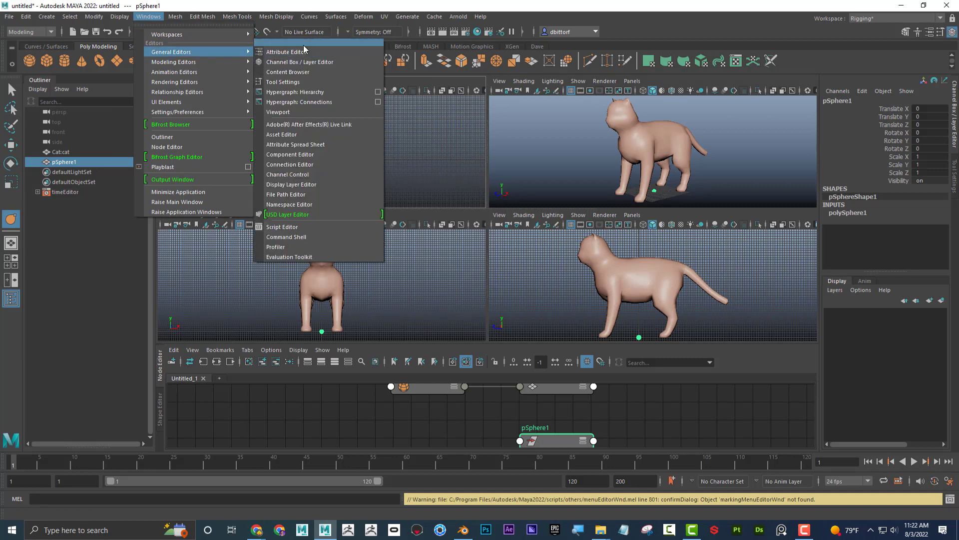
pyautogui.click(303, 46)
pyautogui.moveTo(305, 30); pyautogui.dragTo(817, 64)
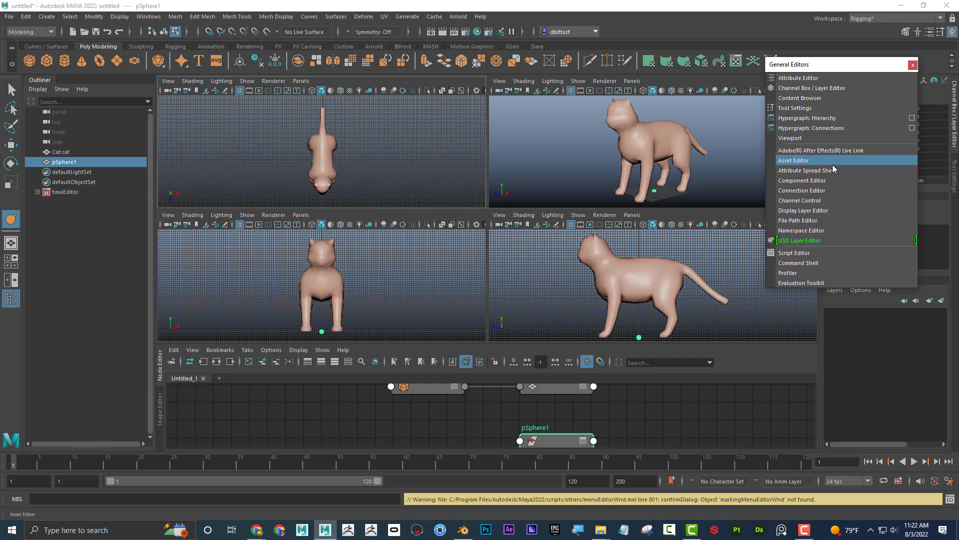
pyautogui.click(914, 66)
# - Switch to Blender, maximize its window and join the four viewports into a single User Perspective view of the cat
pyautogui.click(463, 530)
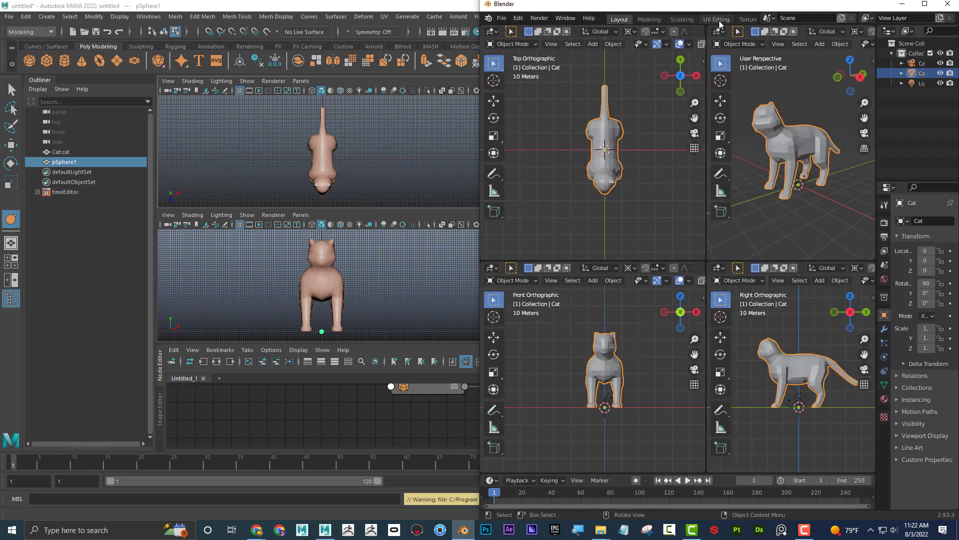
pyautogui.click(925, 5)
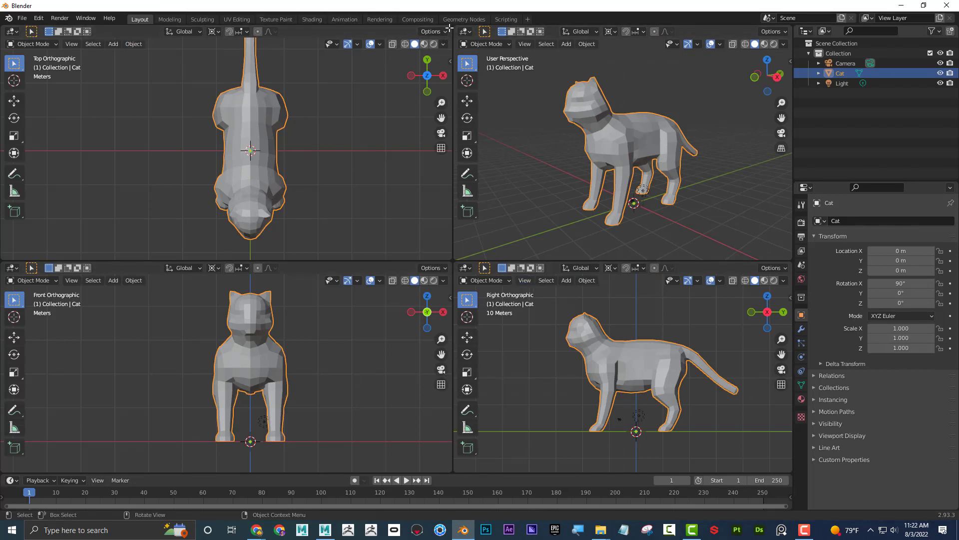
pyautogui.moveTo(452, 27); pyautogui.dragTo(474, 30)
pyautogui.moveTo(531, 35); pyautogui.dragTo(549, 38)
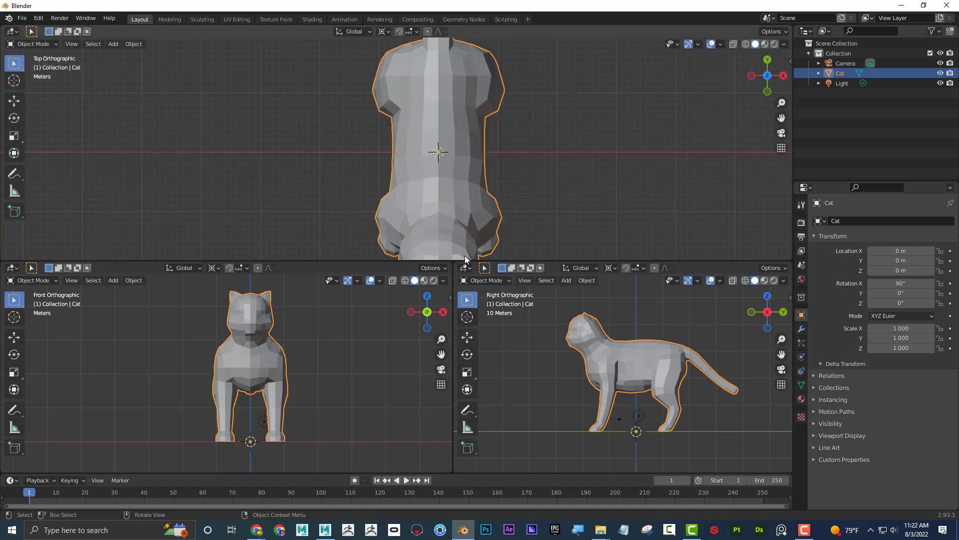
pyautogui.moveTo(466, 264); pyautogui.dragTo(549, 268)
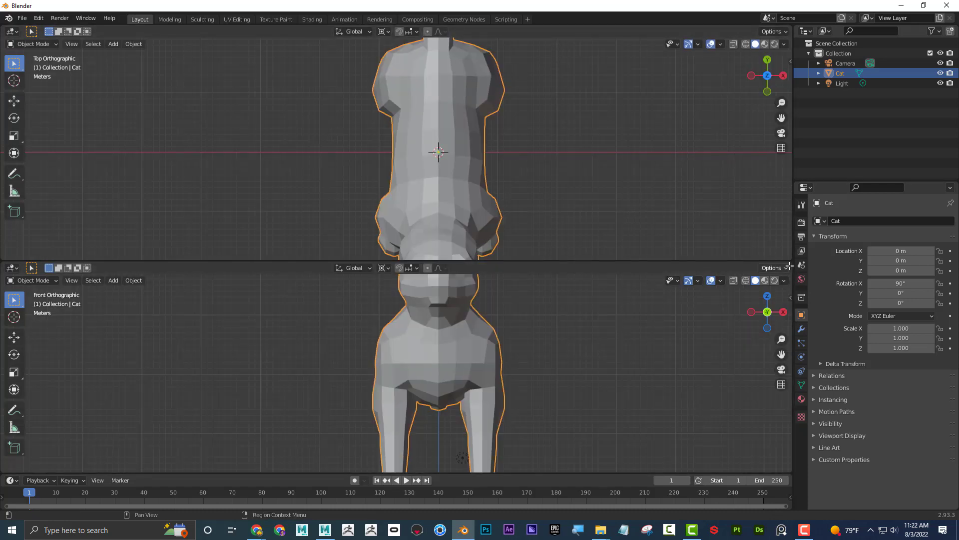
pyautogui.moveTo(791, 265); pyautogui.dragTo(772, 145)
pyautogui.moveTo(599, 214); pyautogui.dragTo(559, 238, button='middle')
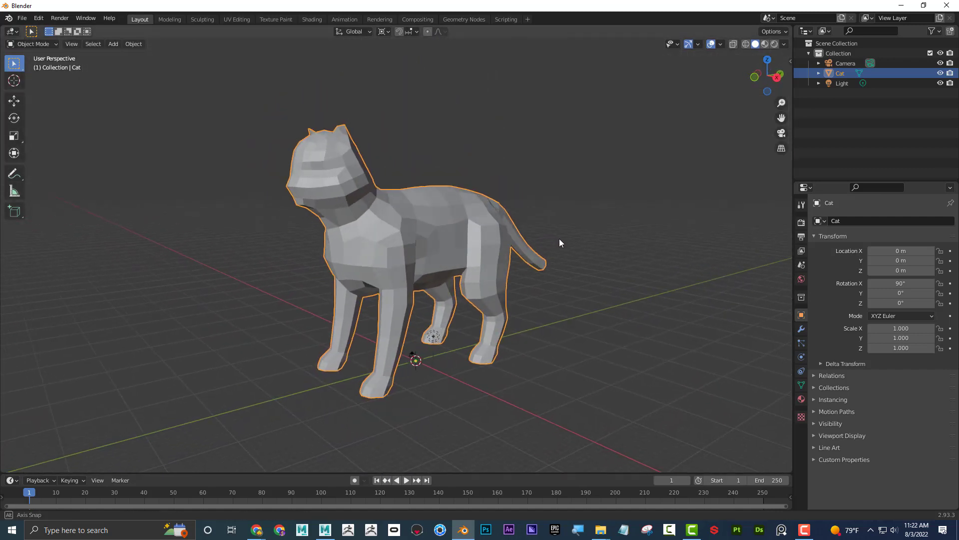
pyautogui.scroll(-1, 559, 238)
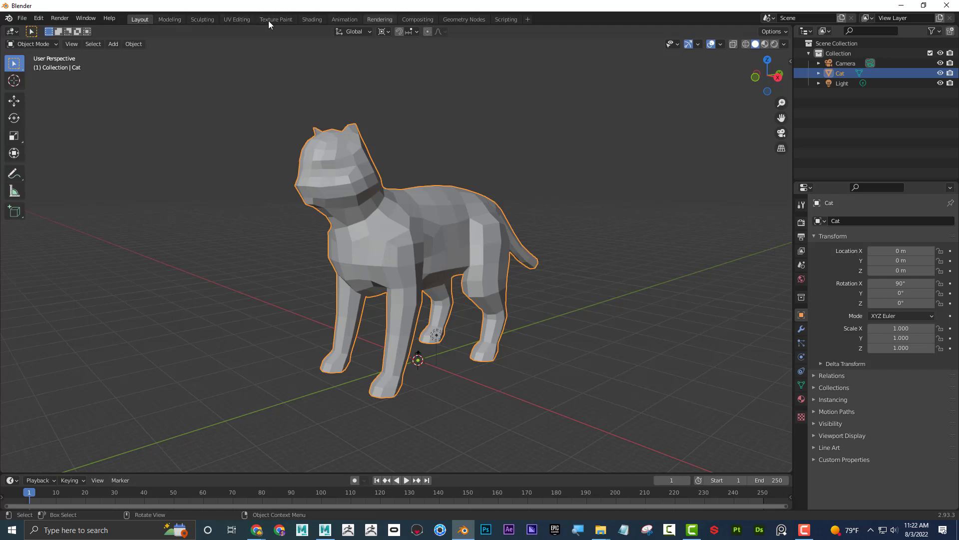
# - Switch to the Modeling workspace and on to the Sculpting workspace, viewing the cat model in each
pyautogui.click(173, 20)
pyautogui.scroll(-4, 392, 193)
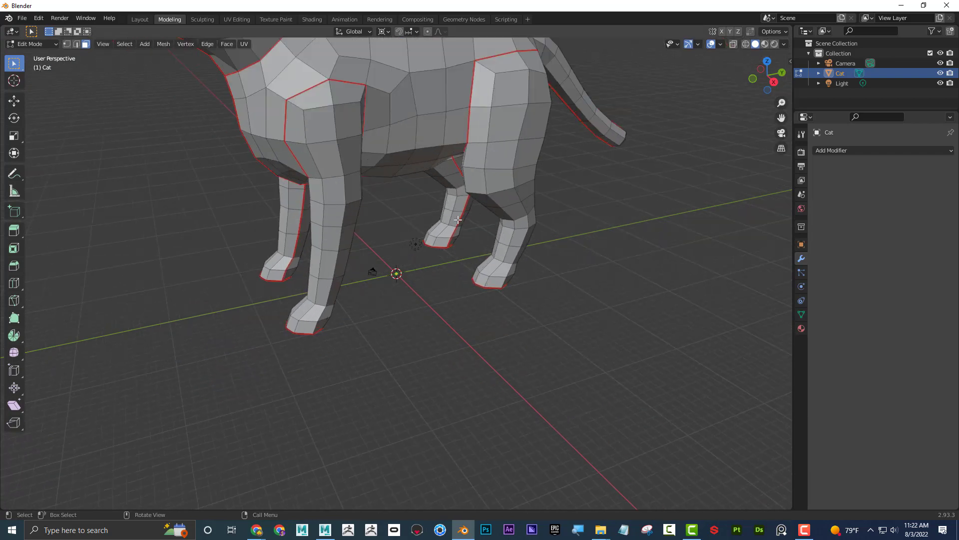
pyautogui.moveTo(393, 193); pyautogui.dragTo(339, 210, button='middle')
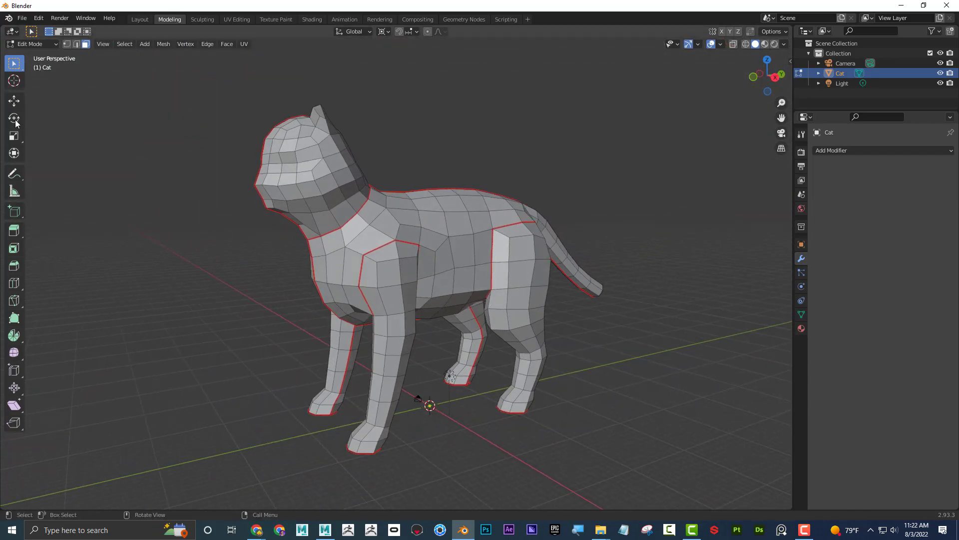
pyautogui.click(205, 19)
pyautogui.scroll(-8, 539, 180)
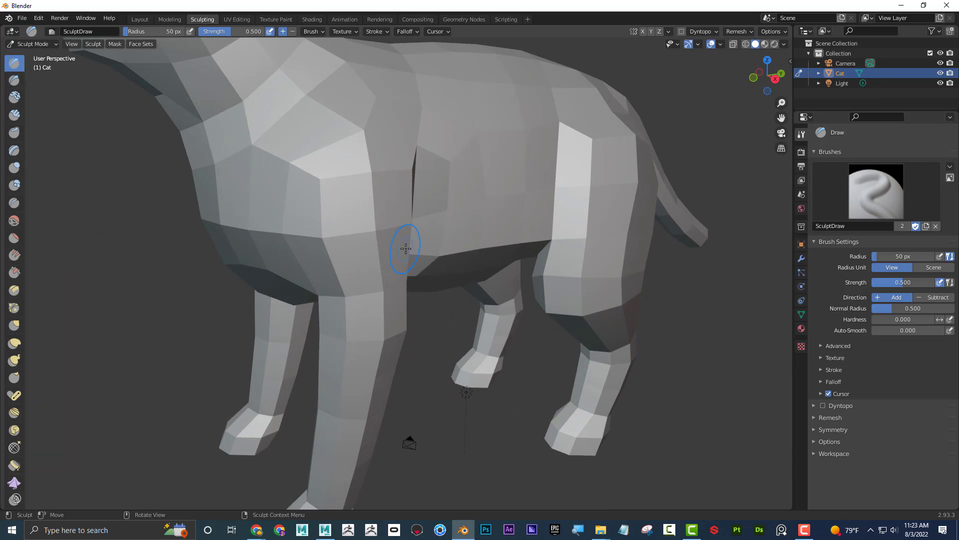
# - View the cat in the UV Editing workspace, and return to the Layout workspace
pyautogui.scroll(-5, 399, 215)
pyautogui.moveTo(392, 182); pyautogui.dragTo(395, 187, button='middle')
pyautogui.click(235, 19)
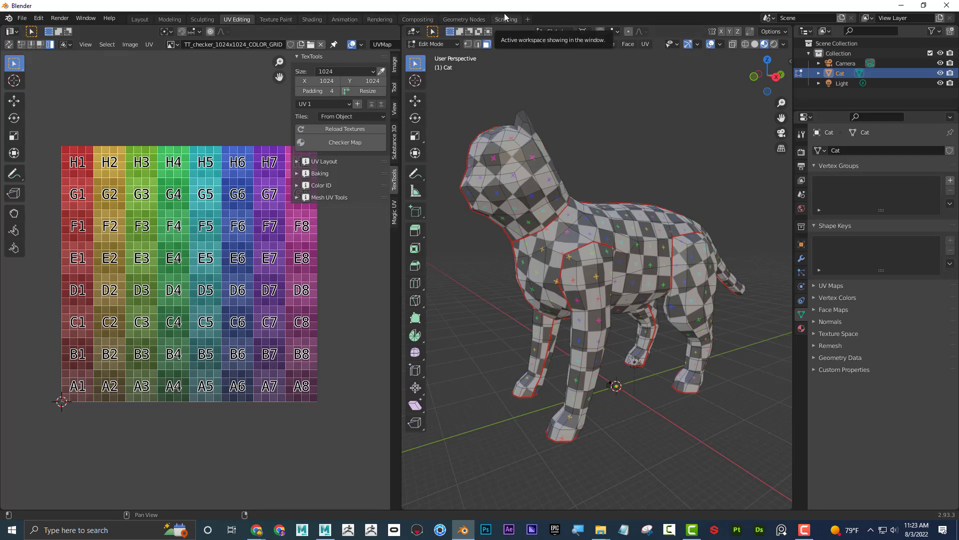
pyautogui.click(143, 19)
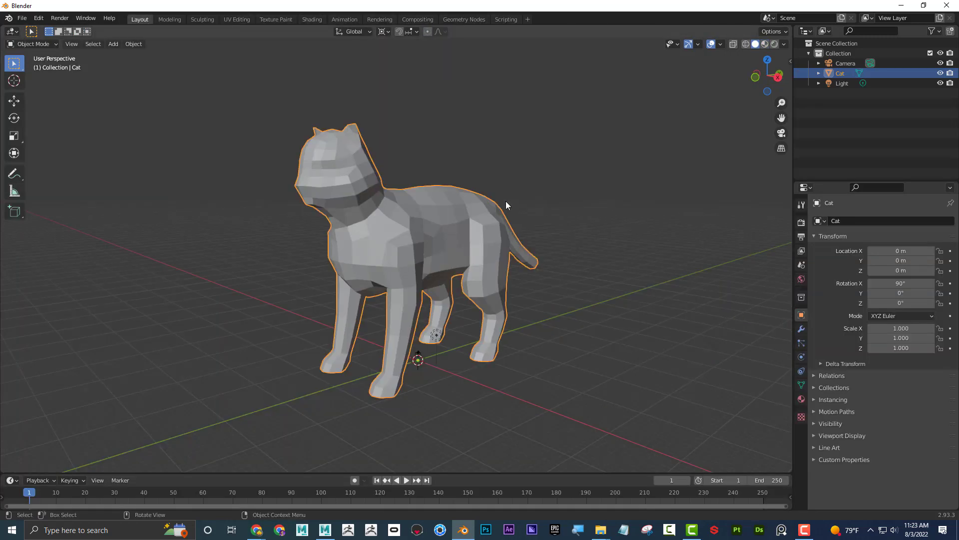
pyautogui.moveTo(508, 205); pyautogui.dragTo(490, 200, button='middle')
pyautogui.scroll(4, 497, 197)
pyautogui.moveTo(487, 165); pyautogui.dragTo(479, 149, button='middle')
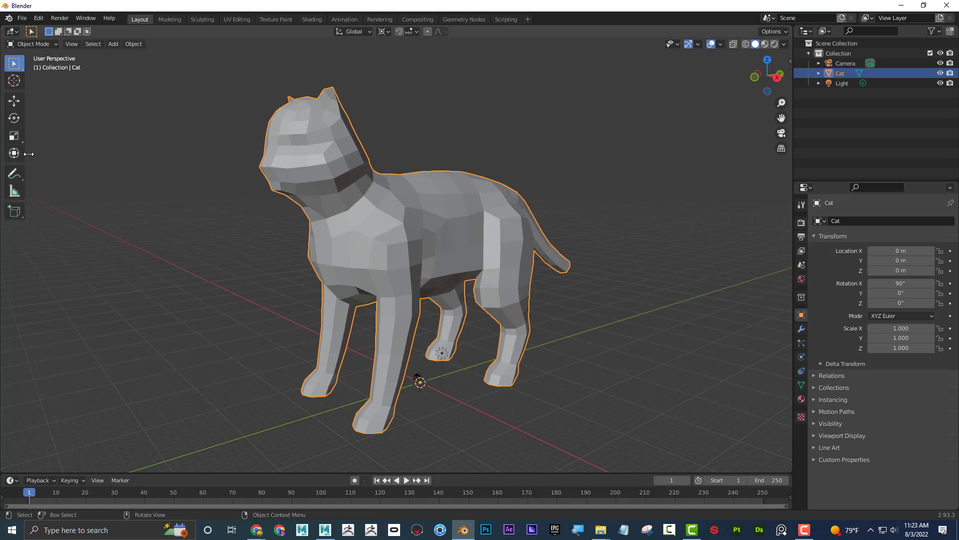
# - Widen the tool strips in the Layout and Sculpting workspaces to show the tool names, ending in the Layout workspace
pyautogui.moveTo(29, 154); pyautogui.dragTo(57, 133)
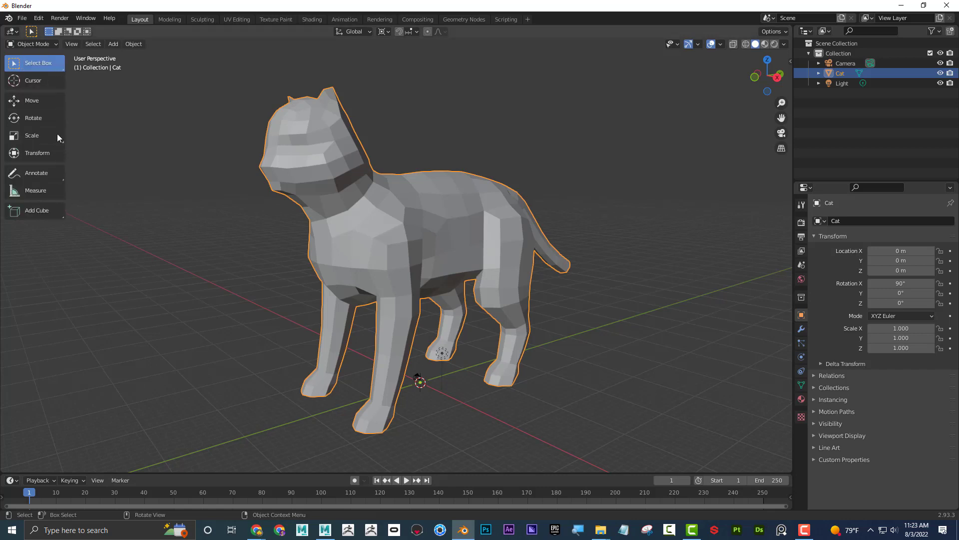
pyautogui.click(196, 20)
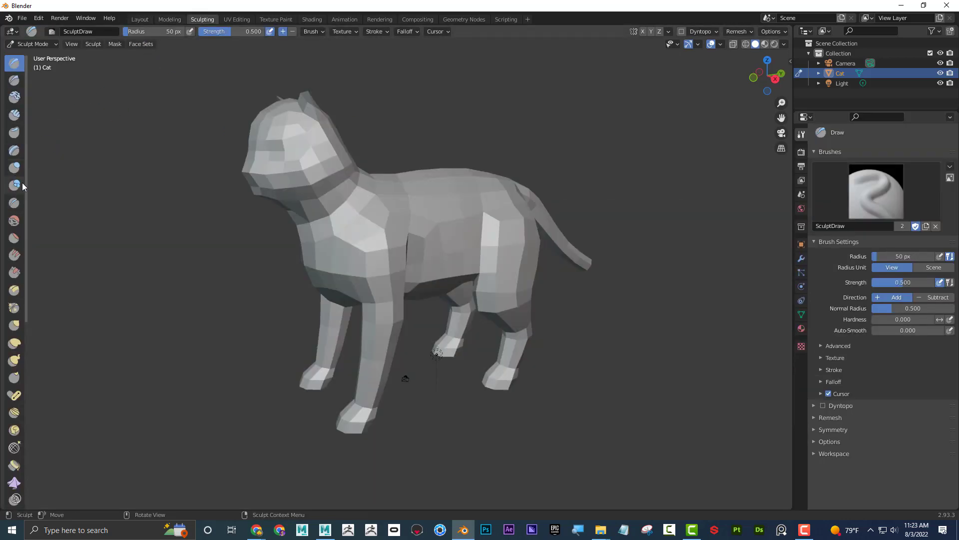
pyautogui.moveTo(25, 178)
pyautogui.mouseDown()
pyautogui.moveTo(46, 376)
pyautogui.moveTo(32, 146)
pyautogui.moveTo(39, 170)
pyautogui.moveTo(72, 174)
pyautogui.mouseUp()
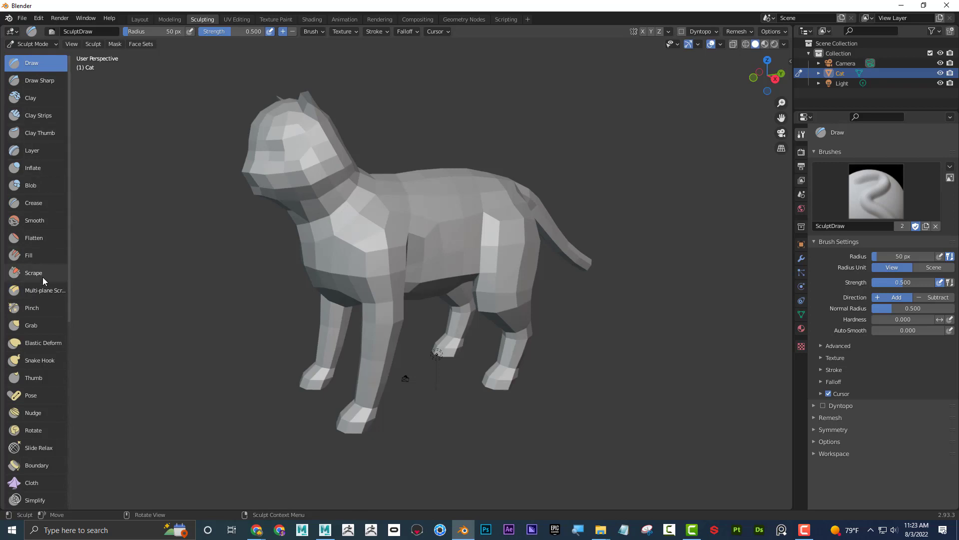
pyautogui.click(141, 19)
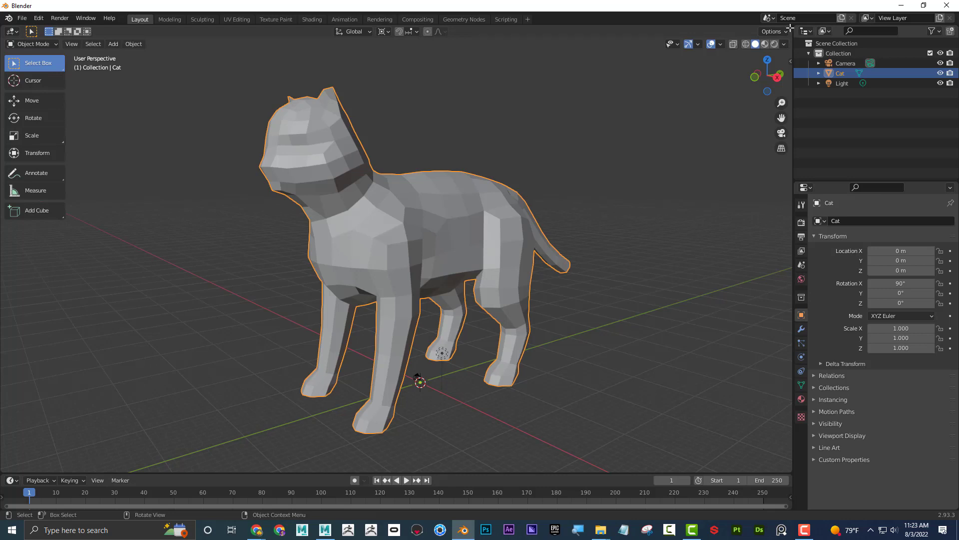
# - Split the 3D viewport into two side-by-side areas and change the new one to an Image Editor
pyautogui.moveTo(788, 28); pyautogui.dragTo(385, 62)
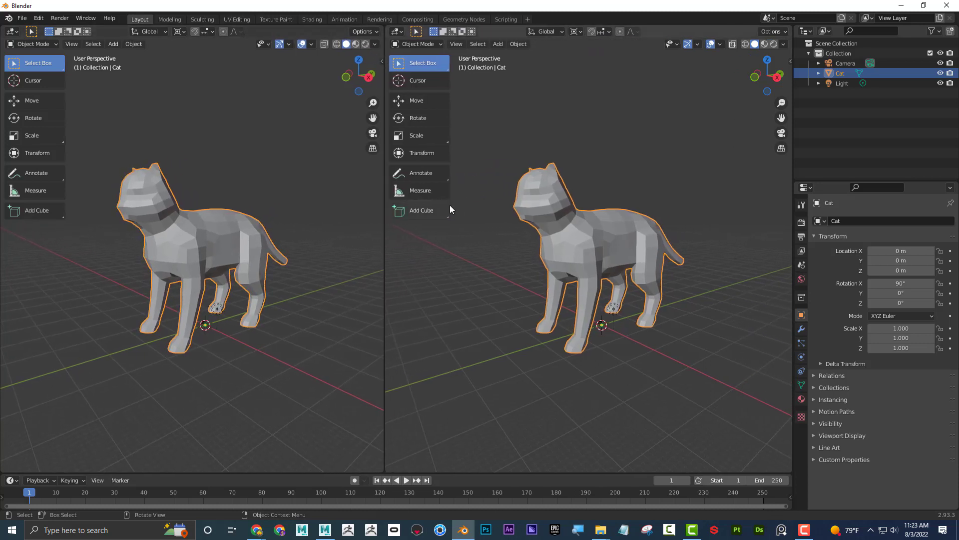
pyautogui.moveTo(502, 257)
pyautogui.mouseDown(button='middle')
pyautogui.moveTo(532, 271)
pyautogui.moveTo(486, 258)
pyautogui.mouseUp(button='middle')
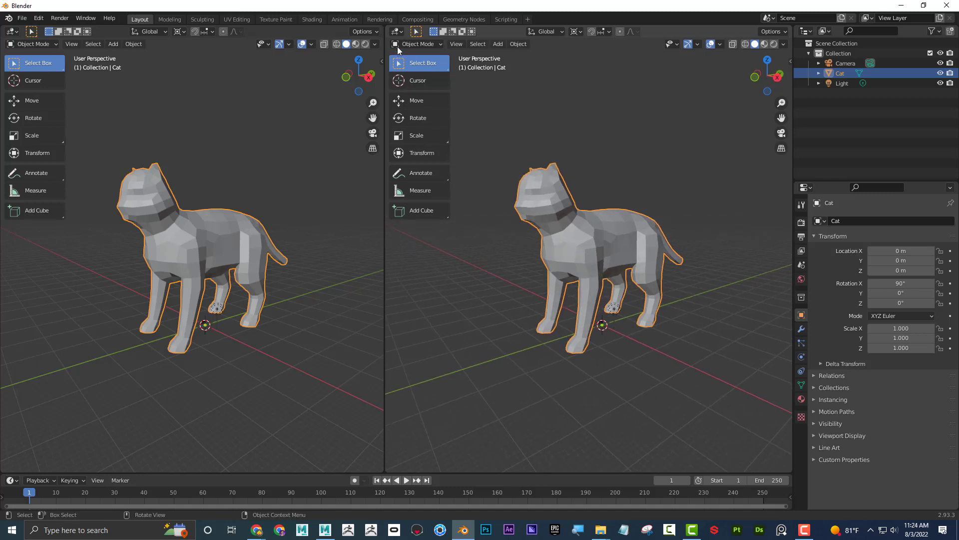
pyautogui.click(399, 31)
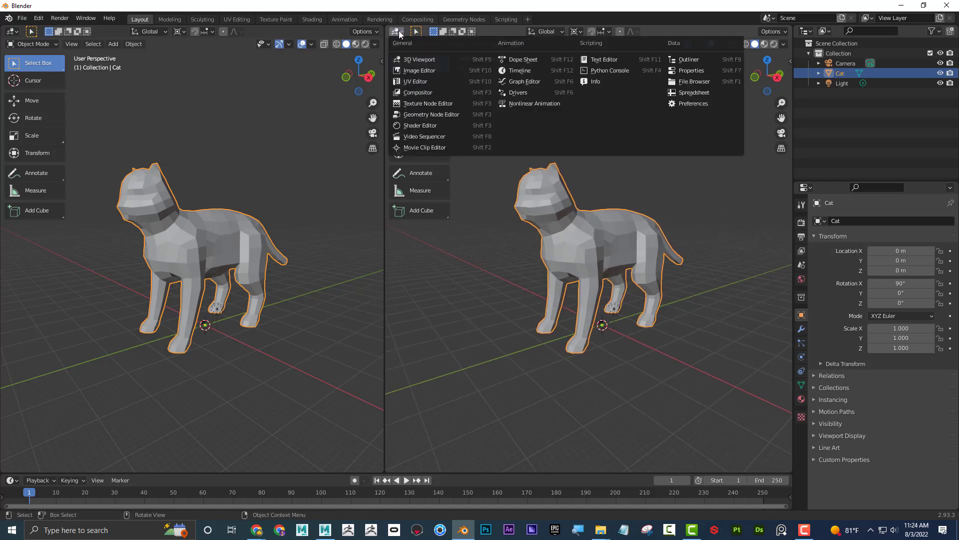
pyautogui.click(434, 71)
pyautogui.scroll(2, 653, 215)
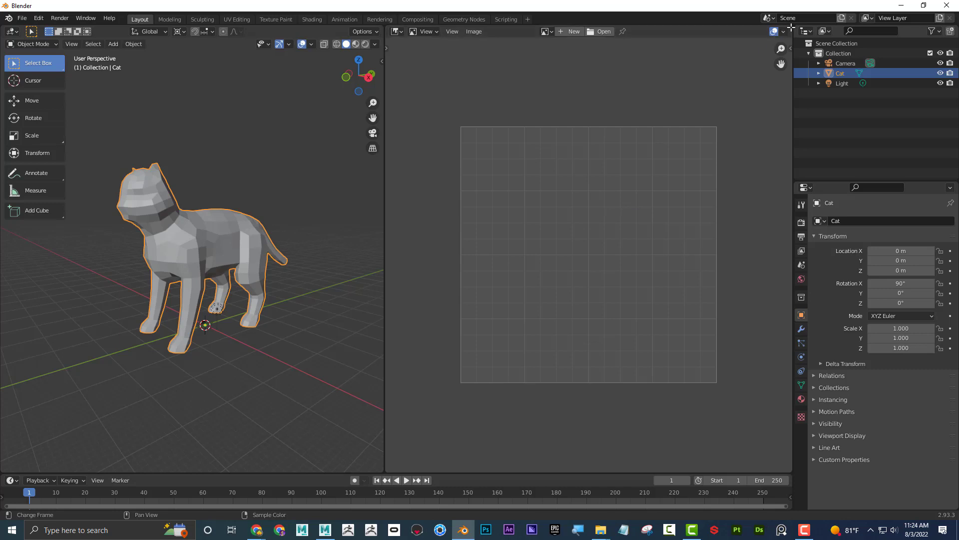
# - Split the Image Editor into two stacked areas and change the upper one to a 3D Viewport
pyautogui.moveTo(792, 27); pyautogui.dragTo(745, 257)
pyautogui.scroll(-2, 729, 276)
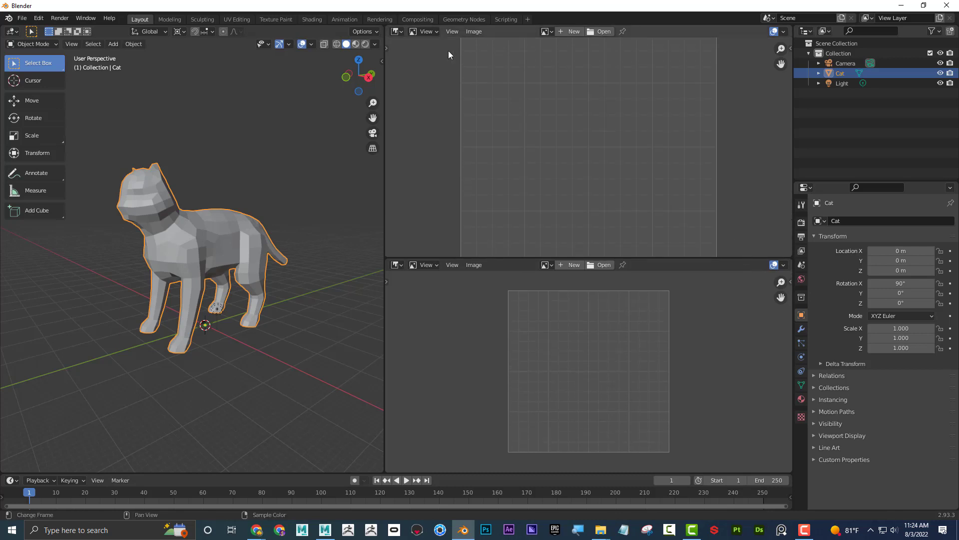
pyautogui.click(395, 33)
pyautogui.click(415, 59)
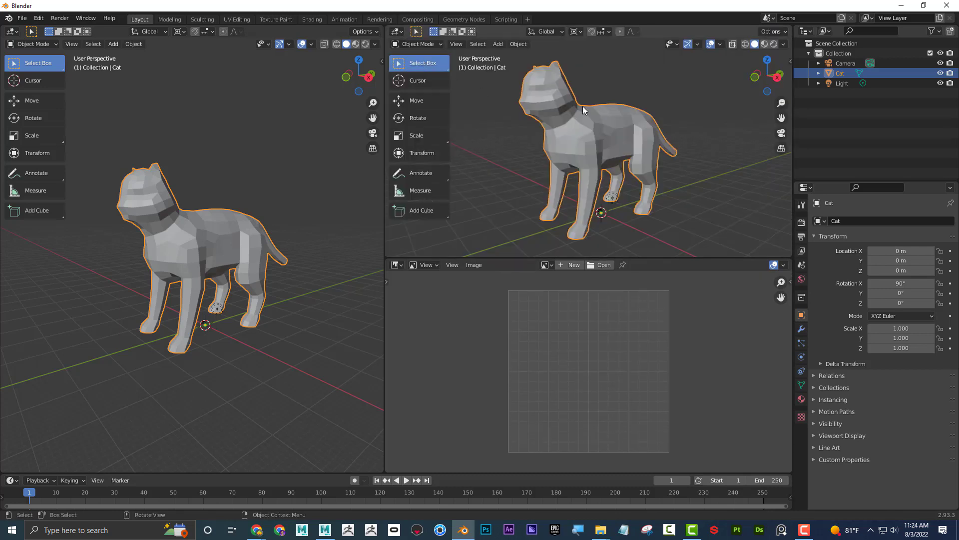
# - Try the front and right views in the new 3D viewport above the Image Editor, leaving it in Right Orthographic
pyautogui.click(778, 77)
pyautogui.moveTo(672, 104); pyautogui.dragTo(724, 112, button='middle')
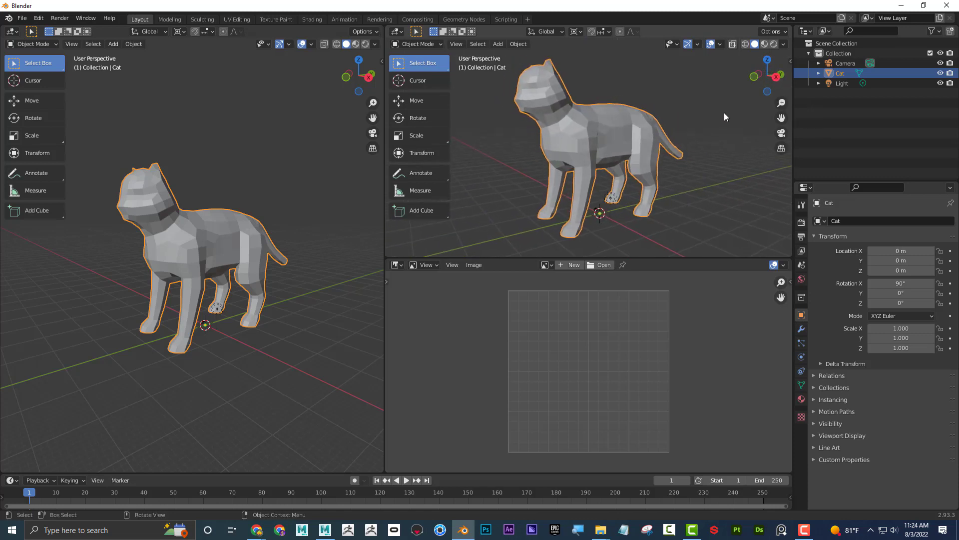
pyautogui.press('KP_1')
pyautogui.press('KP_3')
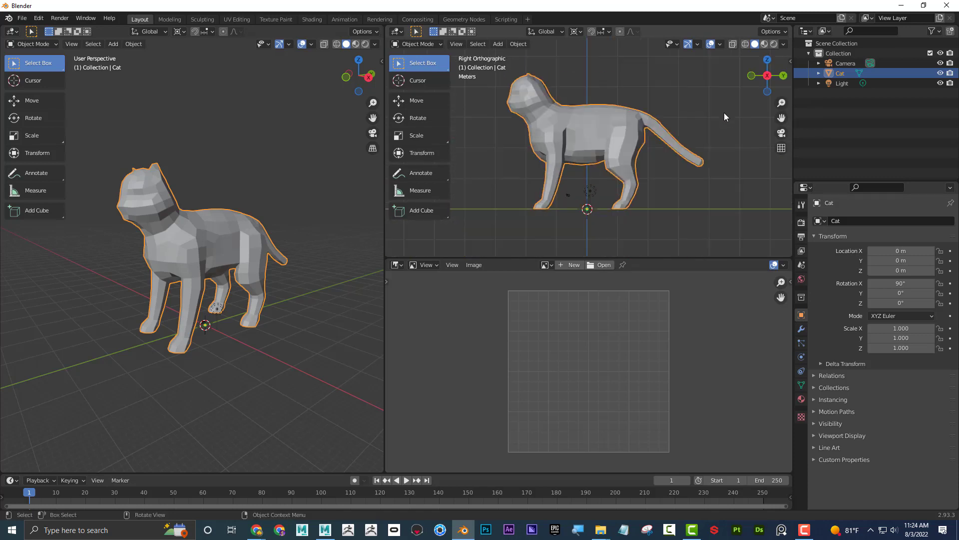
pyautogui.press('KP_1')
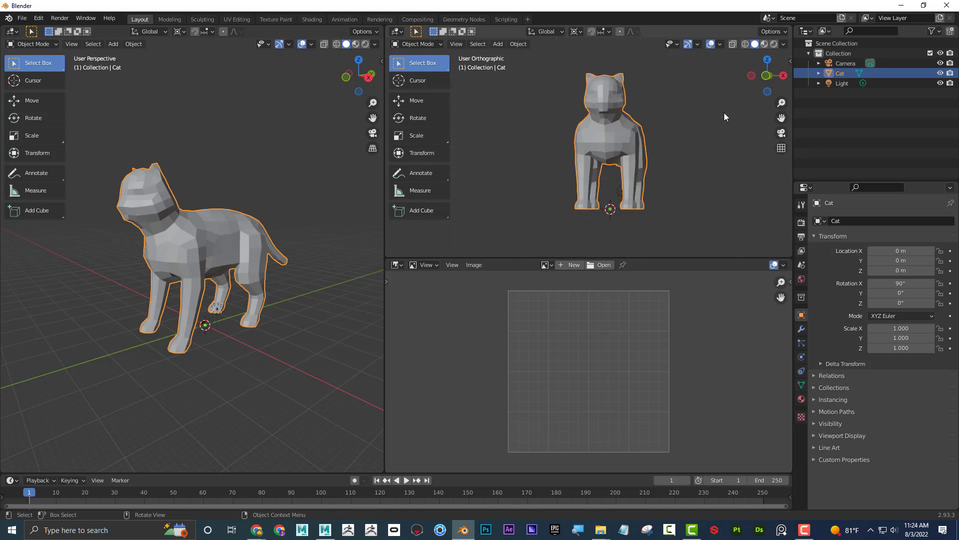
pyautogui.press('KP_3')
pyautogui.press('KP_4')
pyautogui.press('KP_1')
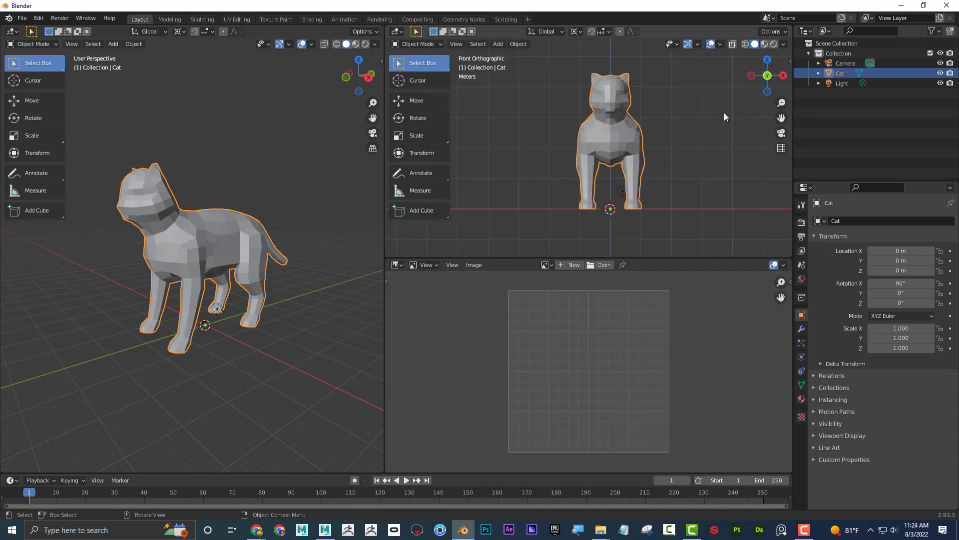
pyautogui.press('KP_3')
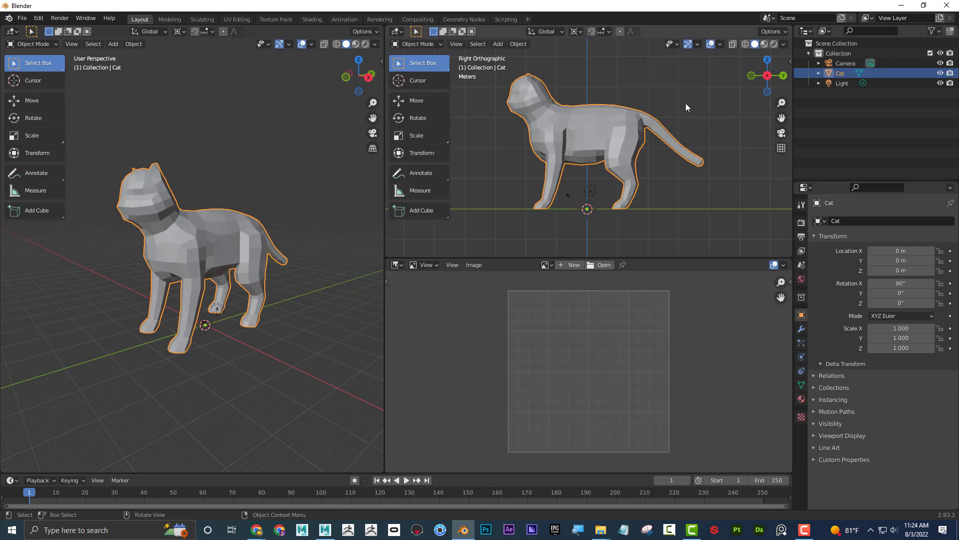
pyautogui.moveTo(686, 103); pyautogui.dragTo(702, 114, button='middle')
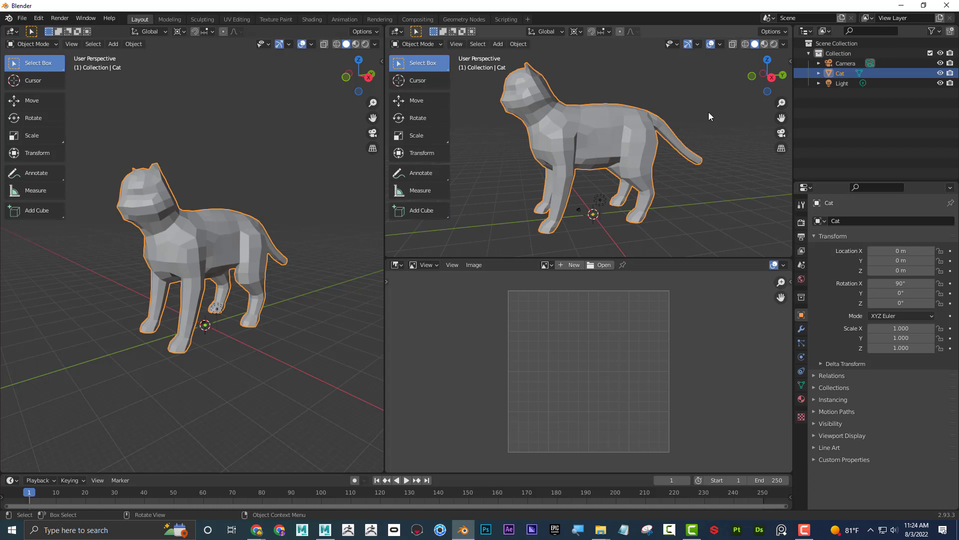
pyautogui.press('KP_3')
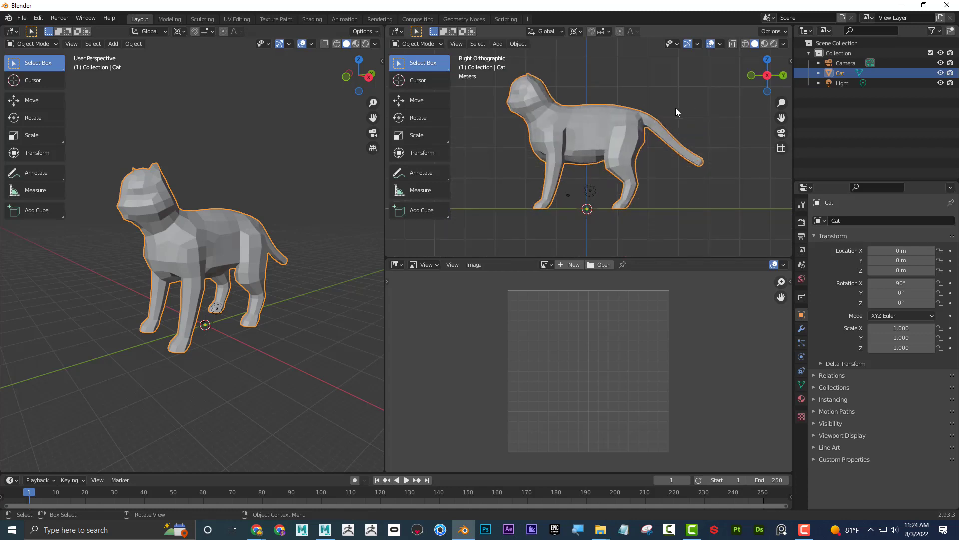
pyautogui.keyDown('shift'); pyautogui.moveTo(649, 95); pyautogui.dragTo(665, 103, button='middle'); pyautogui.keyUp('shift')
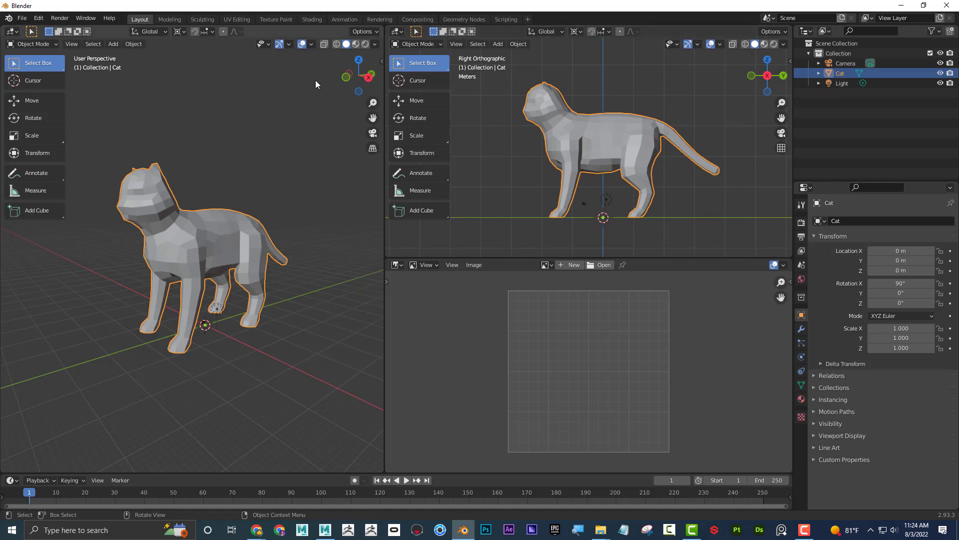
# - Split the tall perspective viewport into two stacked viewports and set the upper one to Front Orthographic
pyautogui.moveTo(381, 29); pyautogui.dragTo(363, 259)
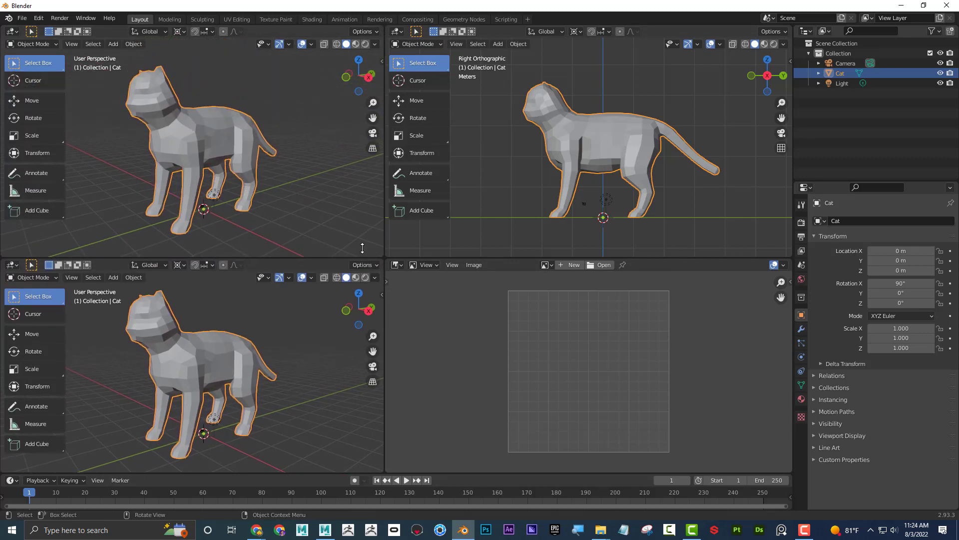
pyautogui.click(346, 77)
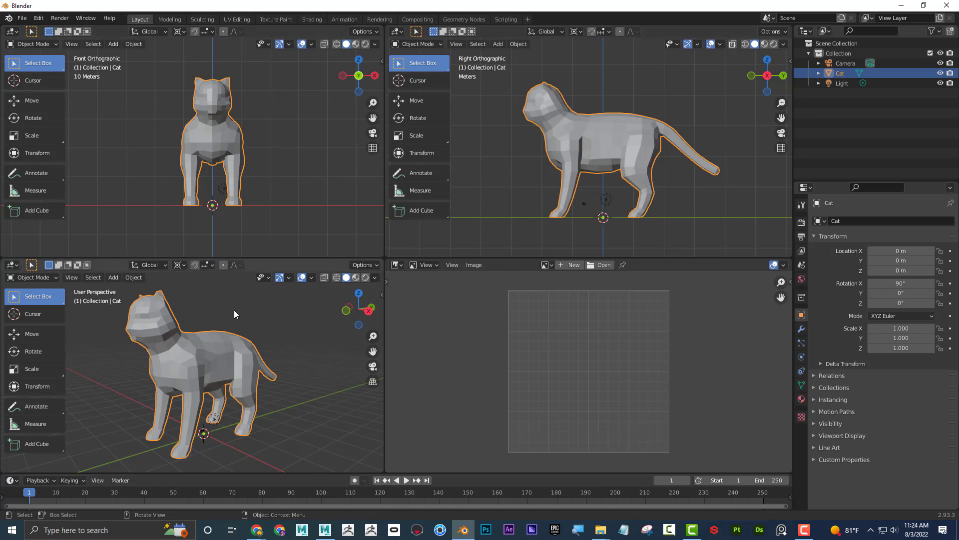
pyautogui.moveTo(243, 312); pyautogui.dragTo(422, 319, button='middle')
# - Change the Image Editor to a 3D Viewport with a perspective view, and set the viewport beside it to Top Orthographic
pyautogui.click(398, 264)
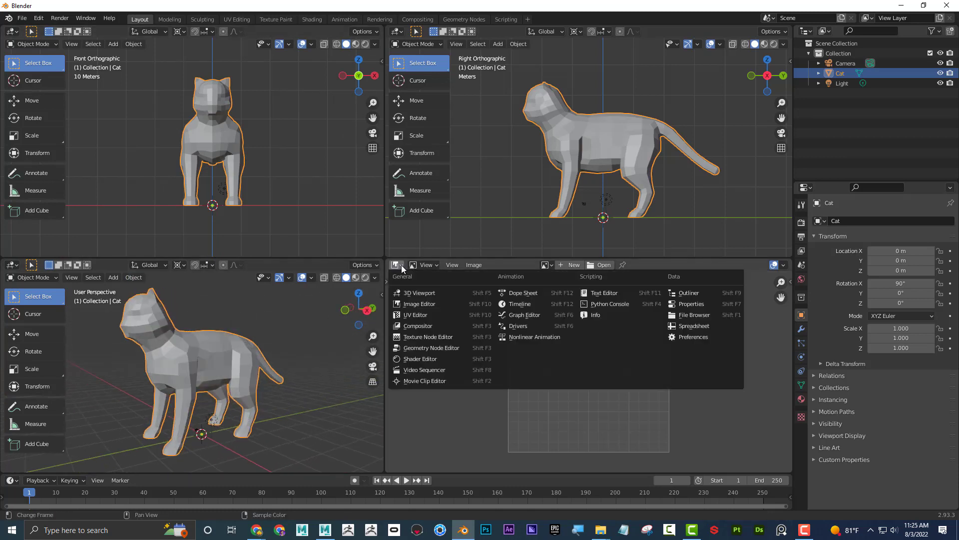
pyautogui.click(420, 292)
pyautogui.moveTo(582, 358); pyautogui.dragTo(609, 365, button='middle')
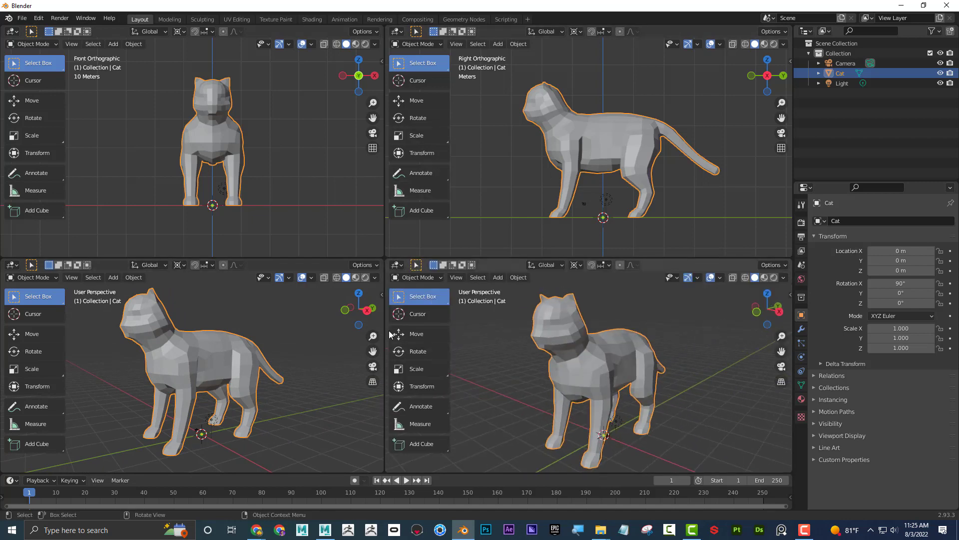
pyautogui.click(358, 294)
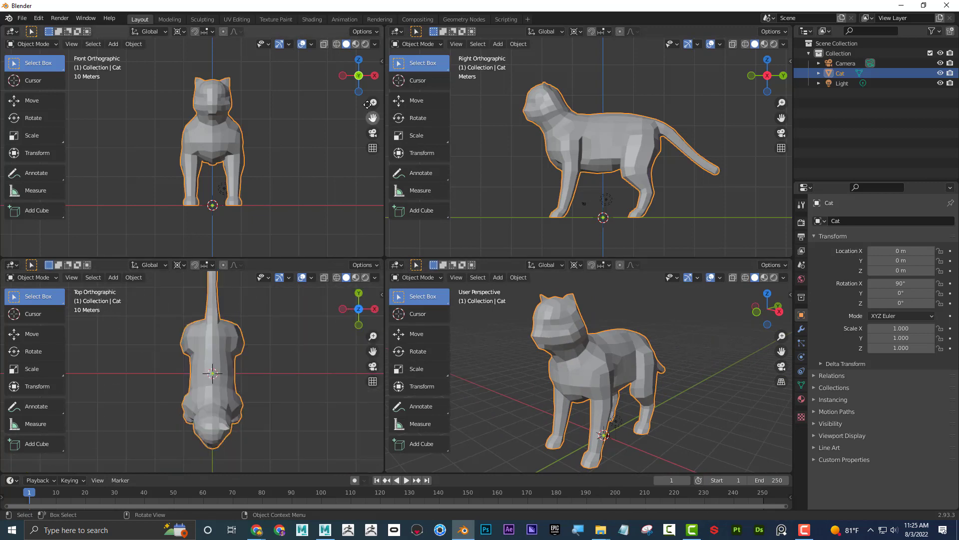
# - Change the Front Orthographic viewport to a Timeline editor
pyautogui.click(12, 32)
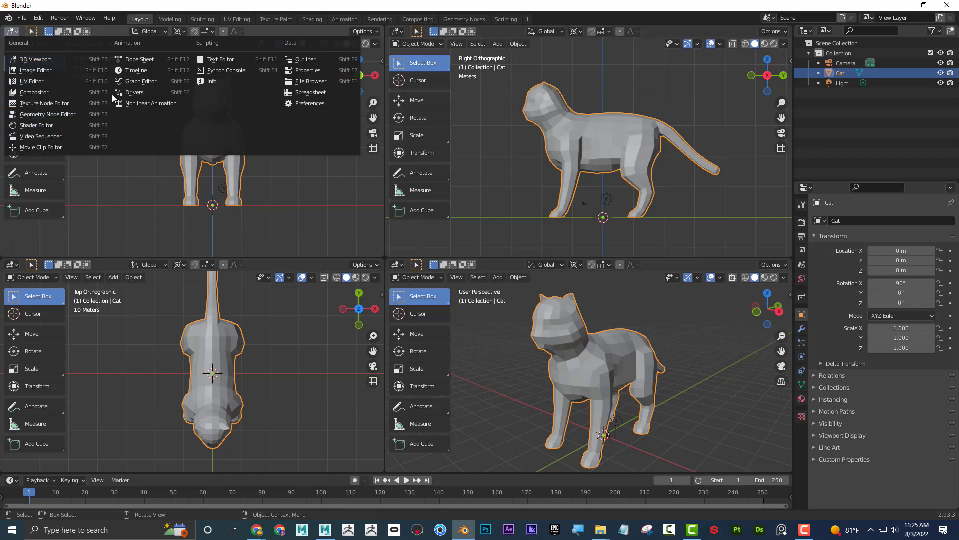
pyautogui.click(139, 72)
pyautogui.scroll(-1, 235, 128)
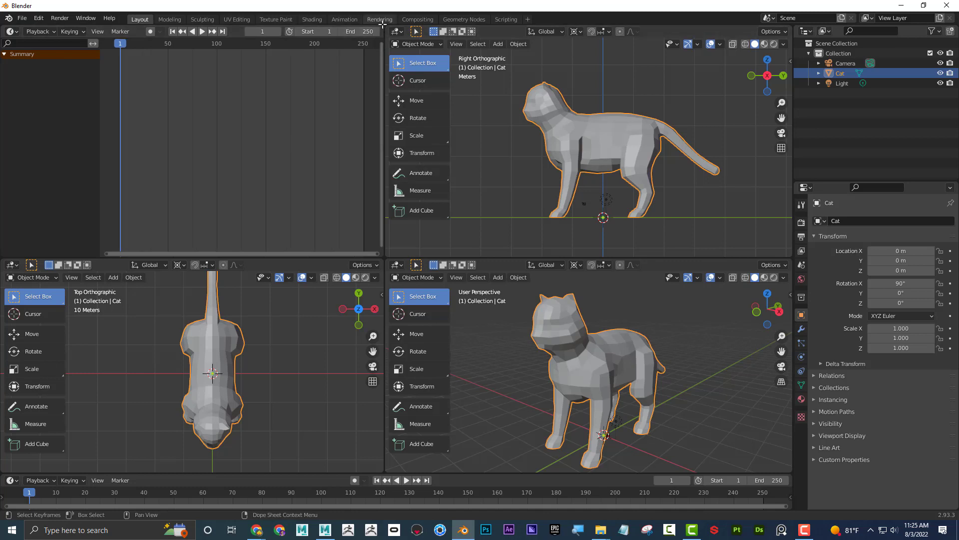
# - Split the new Timeline area into two stacked areas and change the upper one to a Dope Sheet
pyautogui.moveTo(381, 28); pyautogui.dragTo(372, 159)
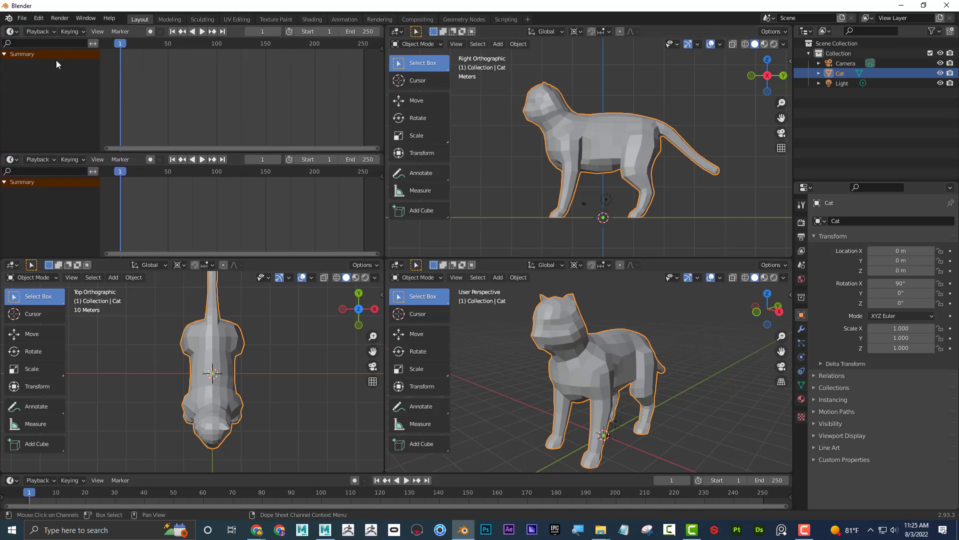
pyautogui.click(11, 31)
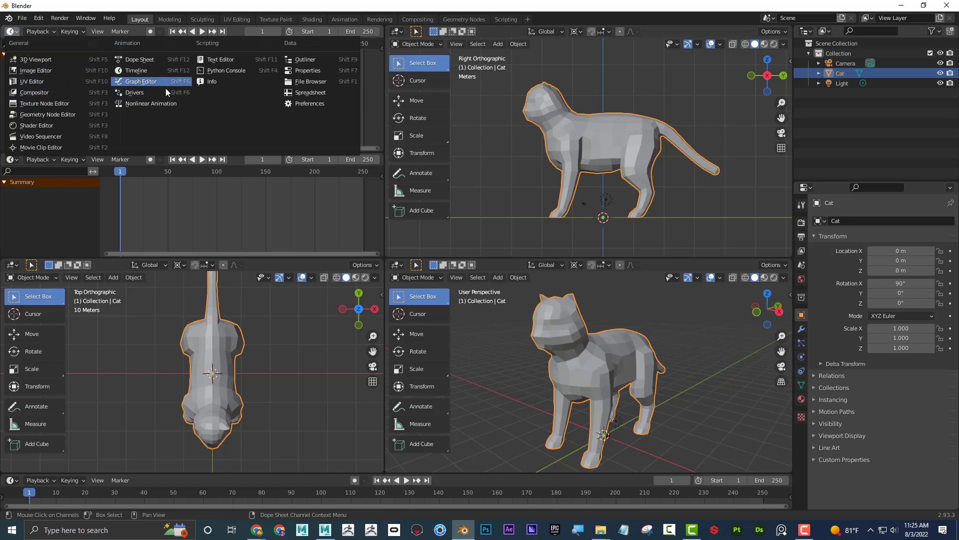
pyautogui.click(157, 60)
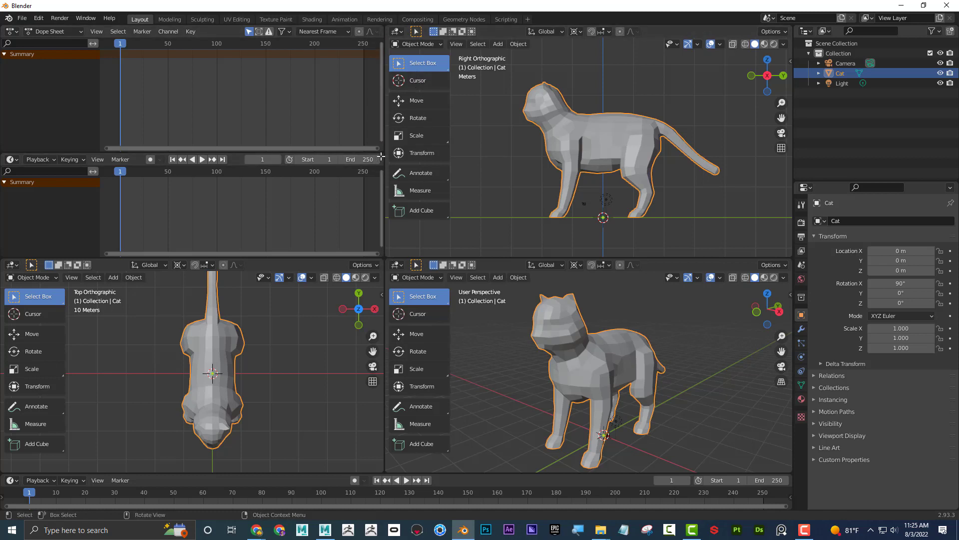
# - Join the Dope Sheet, Timeline and 3D view areas back into a single Top Orthographic viewport of the cat
pyautogui.moveTo(381, 158); pyautogui.dragTo(364, 128)
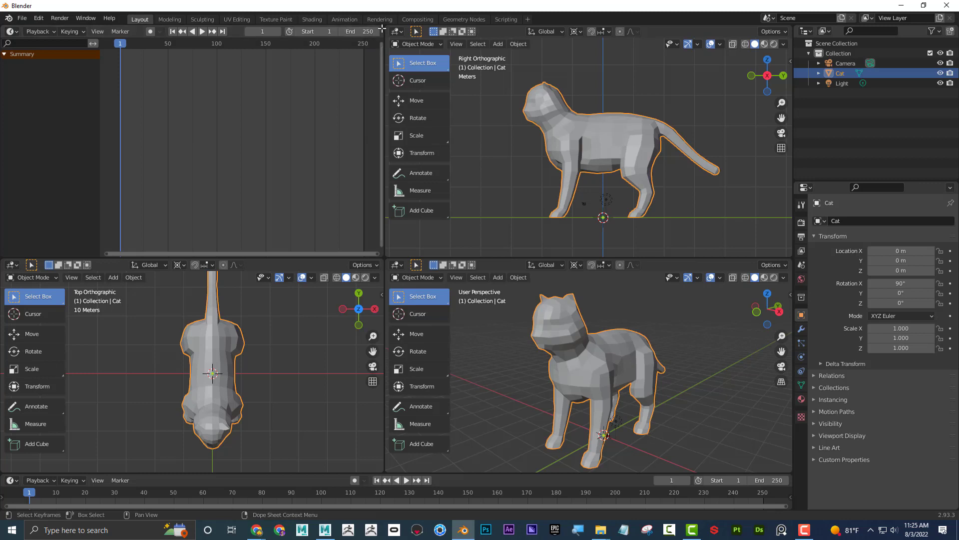
pyautogui.moveTo(382, 28); pyautogui.dragTo(451, 65)
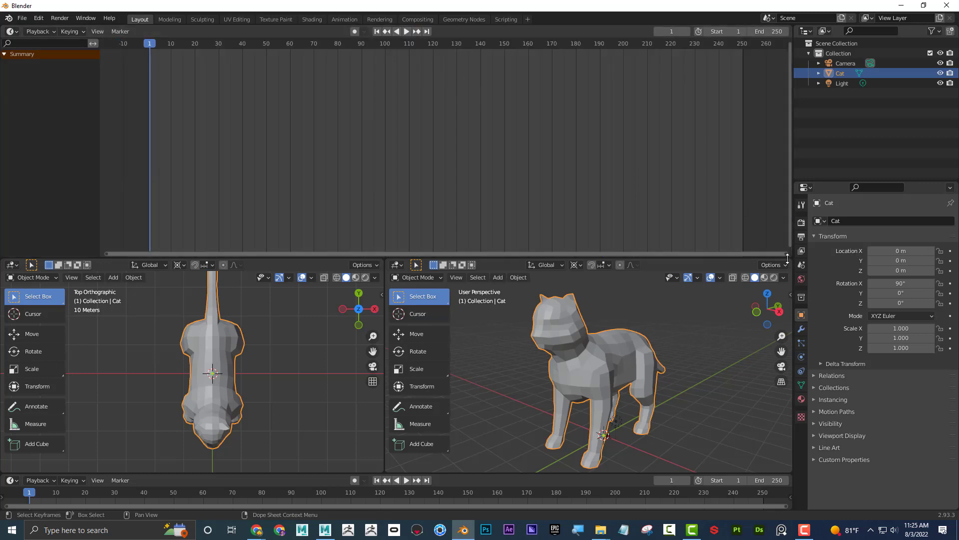
pyautogui.moveTo(790, 263); pyautogui.dragTo(773, 187)
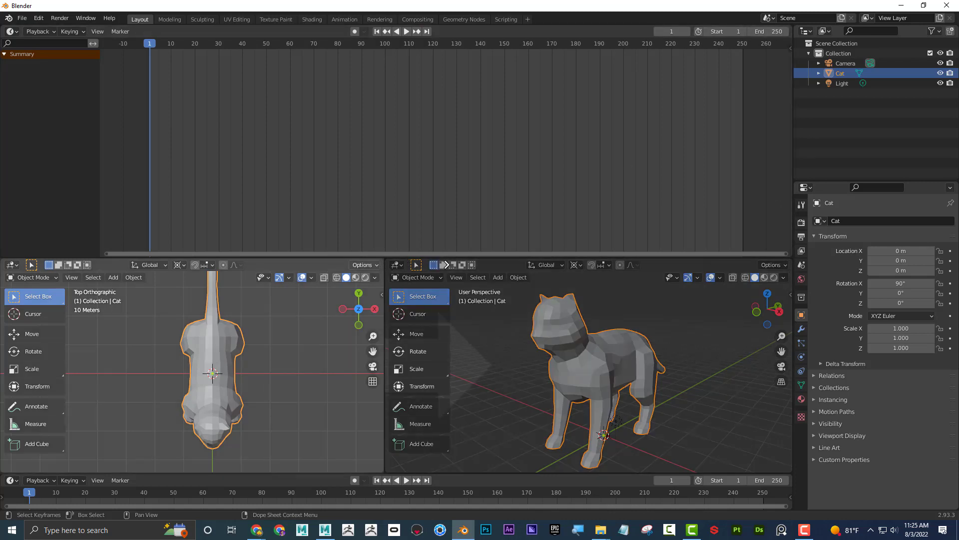
pyautogui.moveTo(386, 264); pyautogui.dragTo(691, 154)
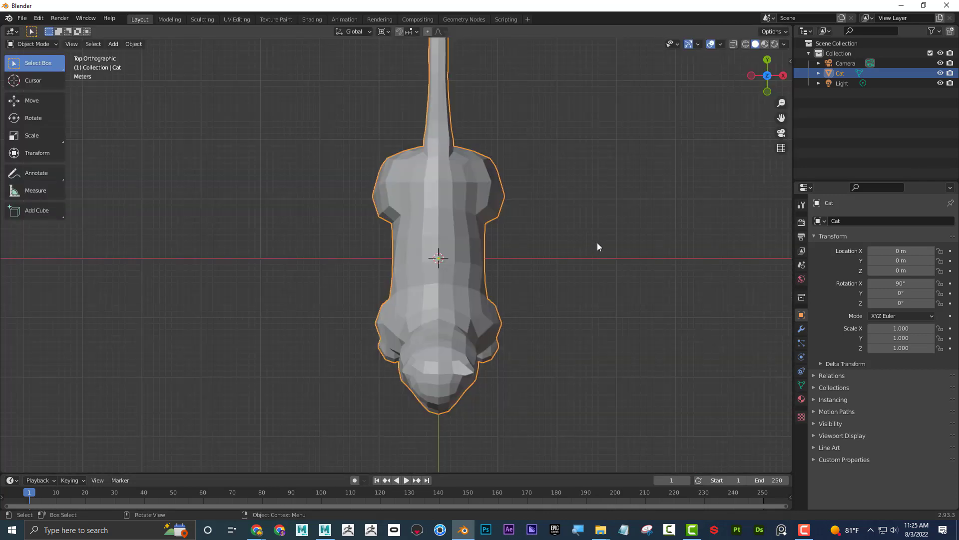
# - Enlarge the Outliner above the Properties editor and widen the 3D viewport, with the cat in perspective view
pyautogui.moveTo(585, 263); pyautogui.dragTo(554, 175, button='middle')
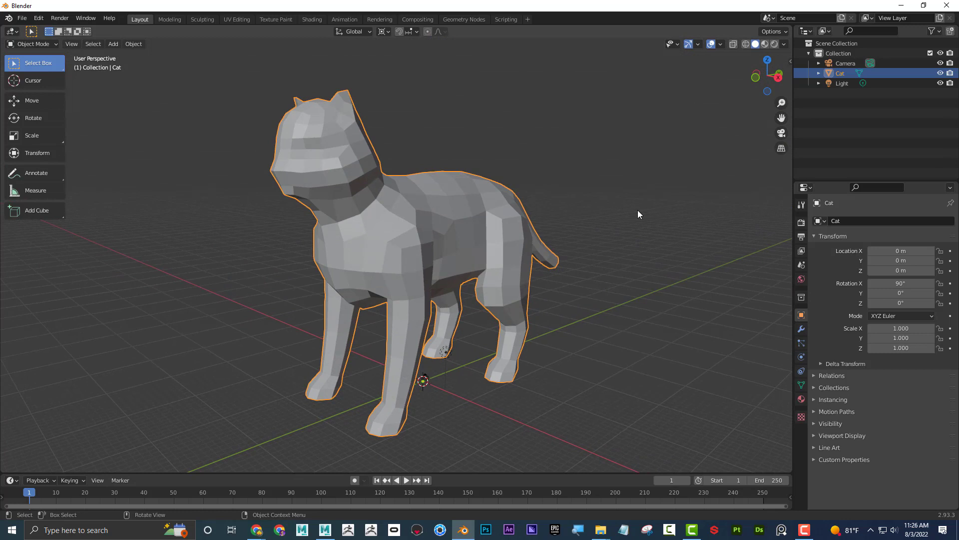
pyautogui.moveTo(645, 190); pyautogui.dragTo(692, 145, button='middle')
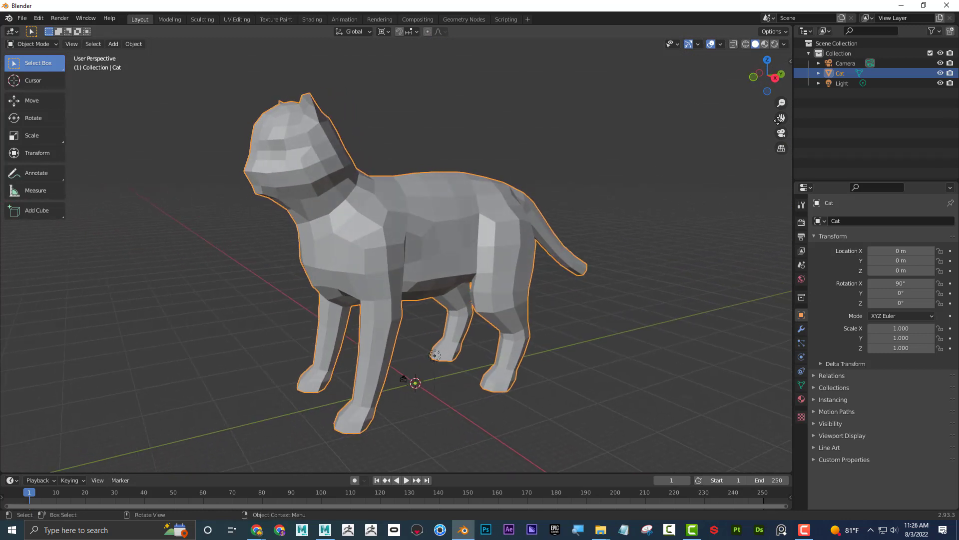
pyautogui.moveTo(839, 179); pyautogui.dragTo(838, 192)
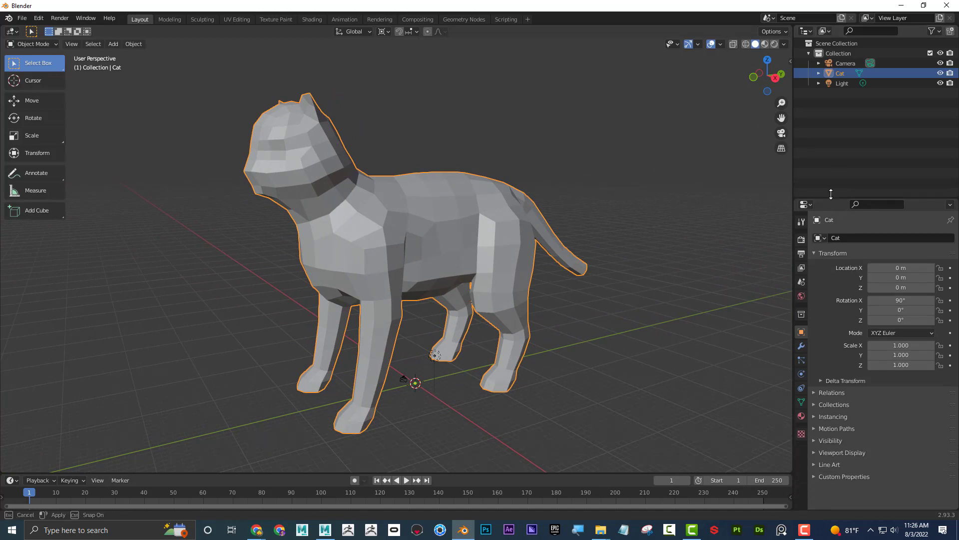
pyautogui.moveTo(794, 150)
pyautogui.mouseDown()
pyautogui.moveTo(707, 150)
pyautogui.moveTo(805, 149)
pyautogui.mouseUp()
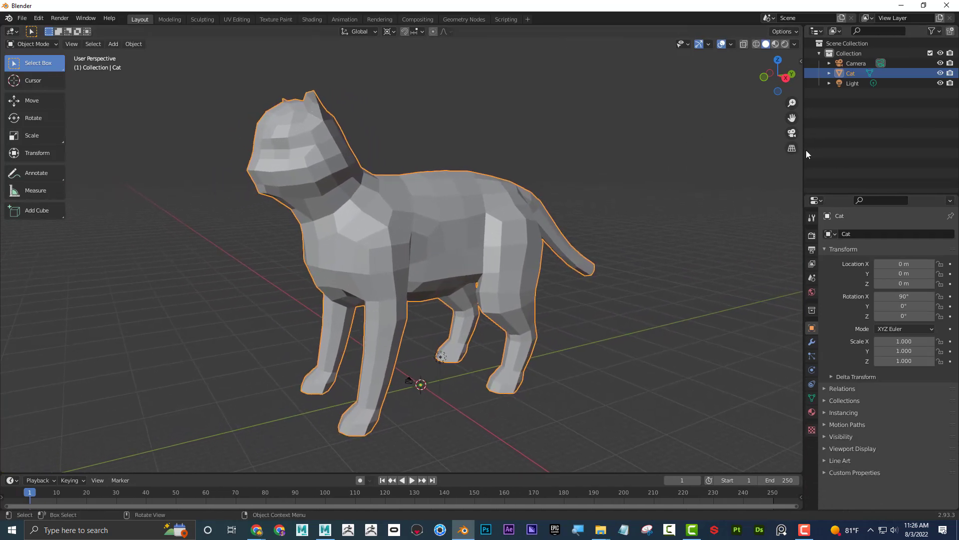
pyautogui.moveTo(578, 163); pyautogui.dragTo(584, 162, button='middle')
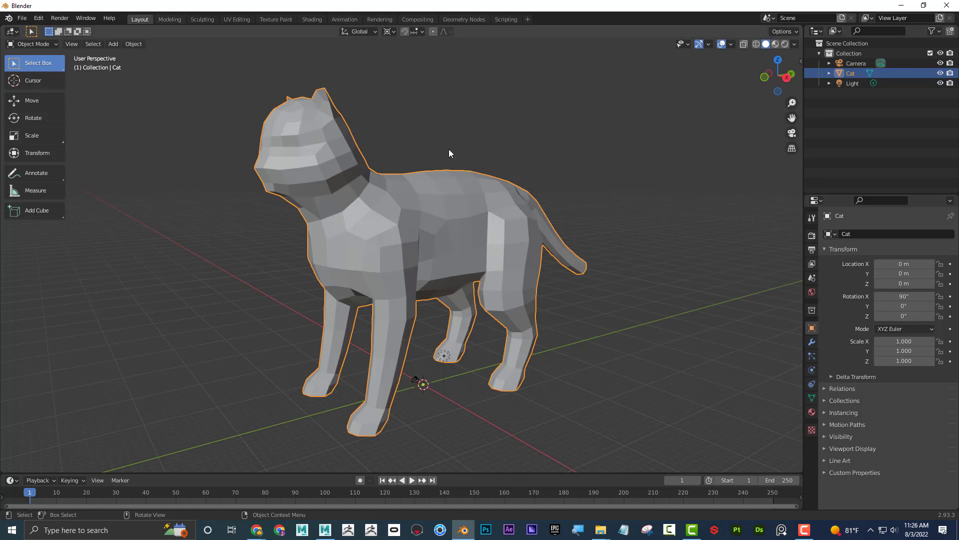
pyautogui.moveTo(449, 149); pyautogui.dragTo(457, 147, button='middle')
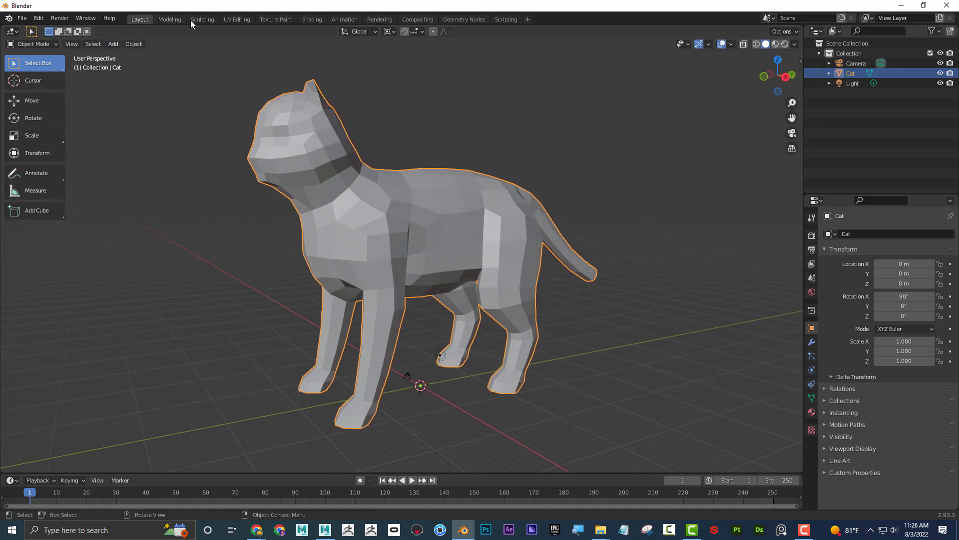
# - Open the UV Editing workspace and split its UV editor into two stacked areas
pyautogui.click(232, 19)
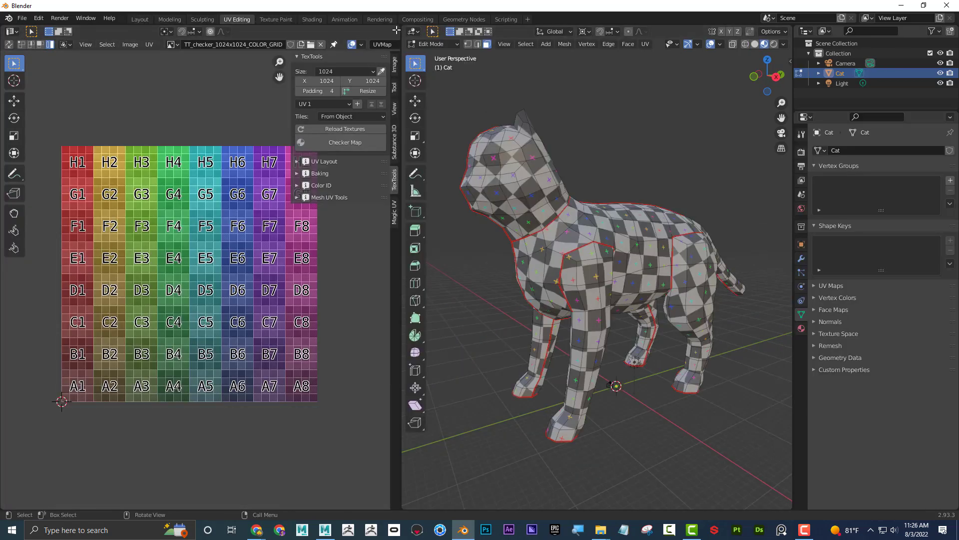
pyautogui.moveTo(395, 39); pyautogui.dragTo(393, 218)
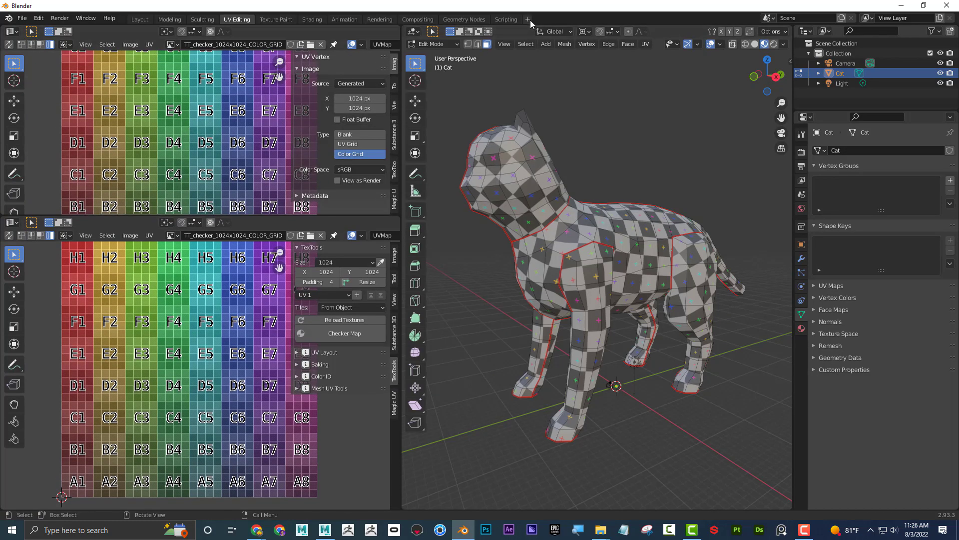
# - Compare the Layout workspace with the split UV Editing workspace, and switch to the Modeling workspace
pyautogui.click(140, 19)
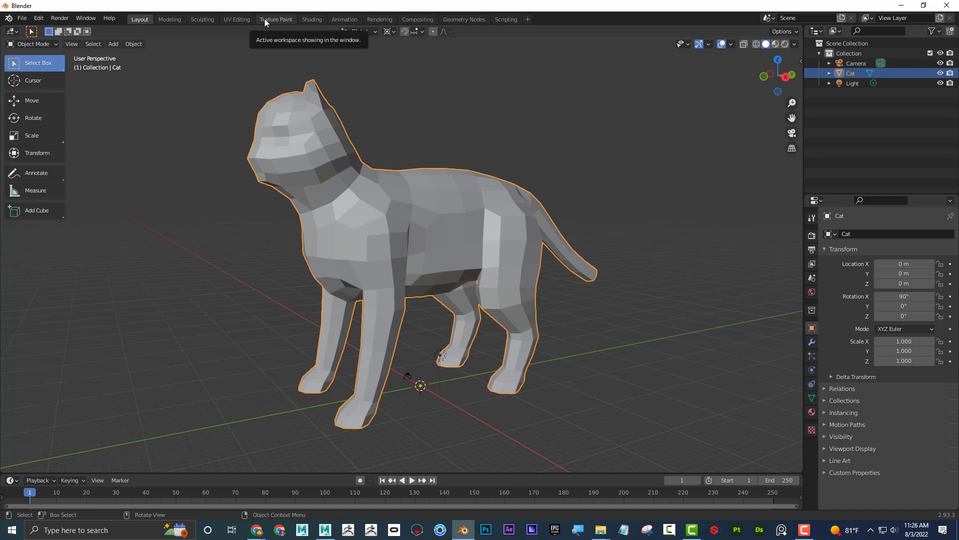
pyautogui.click(244, 20)
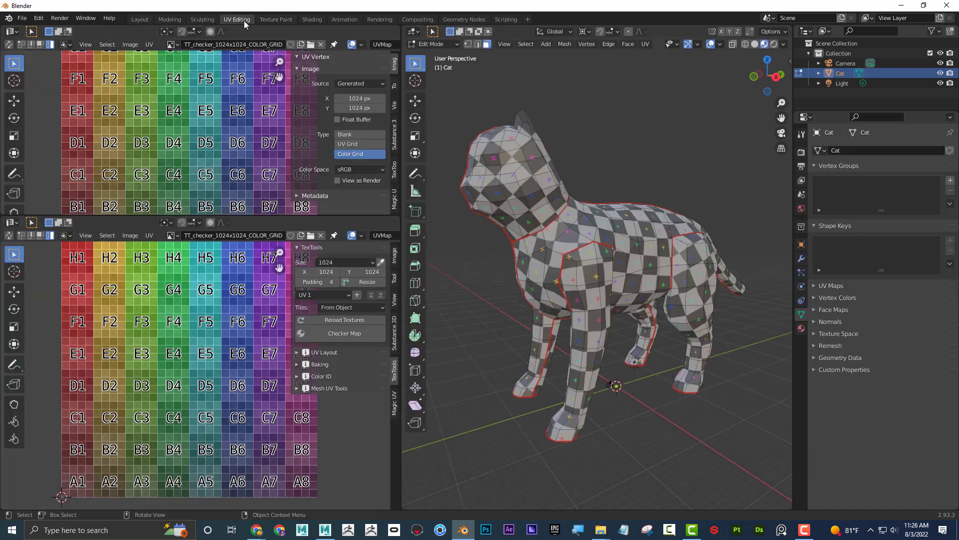
pyautogui.click(177, 20)
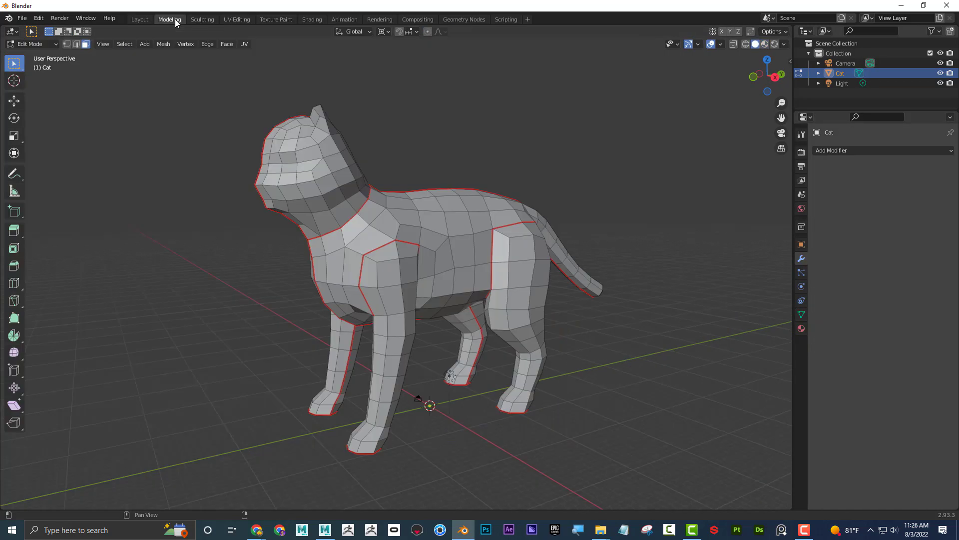
# - Look through the mesh editing commands, add the extrude command to Quick Favorites and bring up the favorites
pyautogui.click(208, 45)
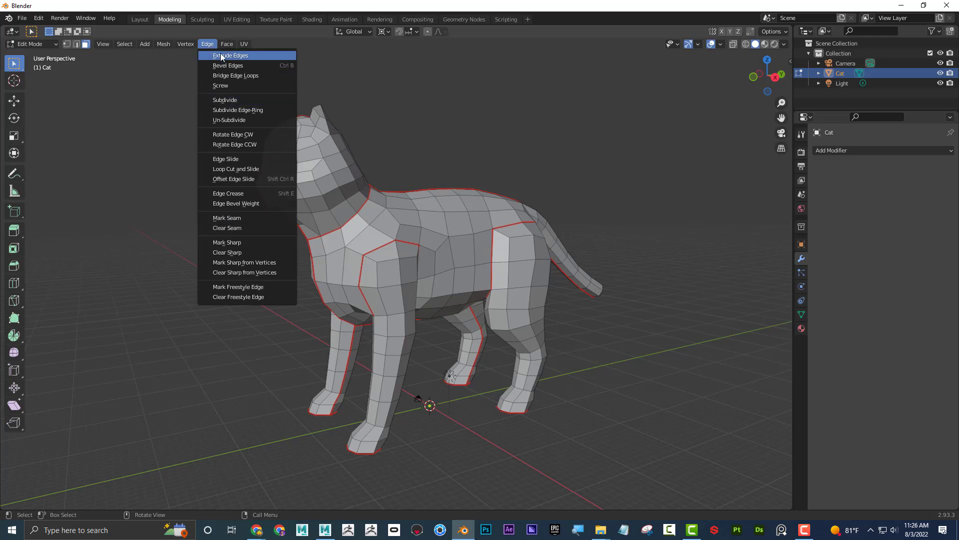
pyautogui.click(164, 45)
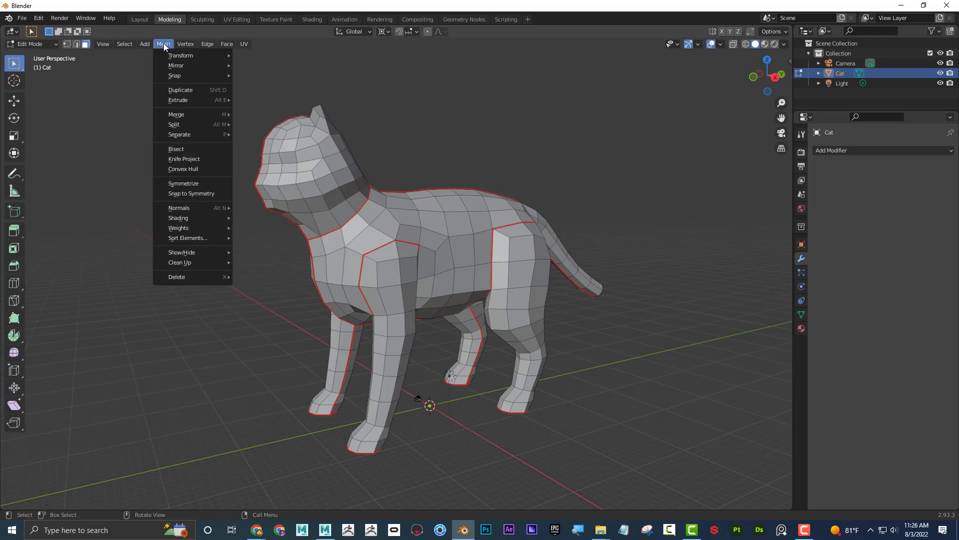
pyautogui.moveTo(148, 47)
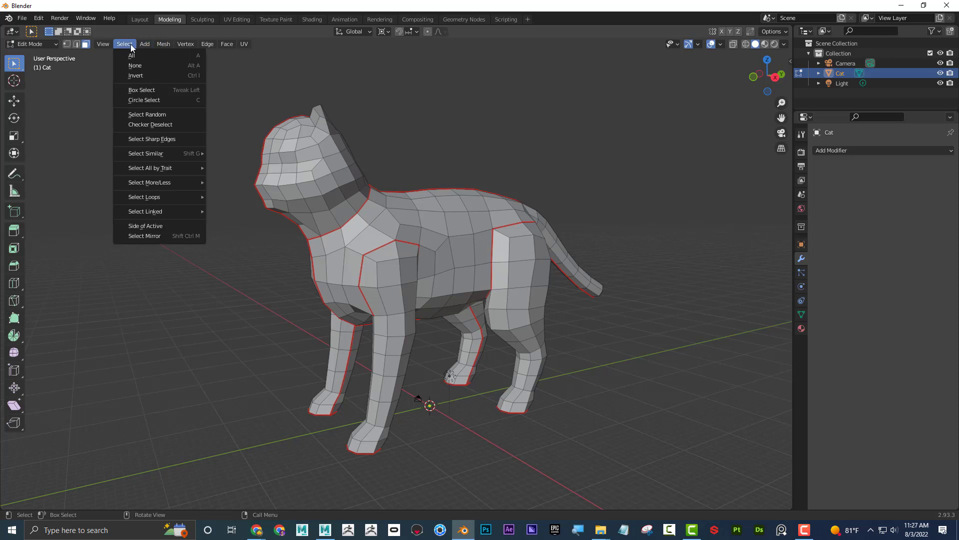
pyautogui.moveTo(203, 47)
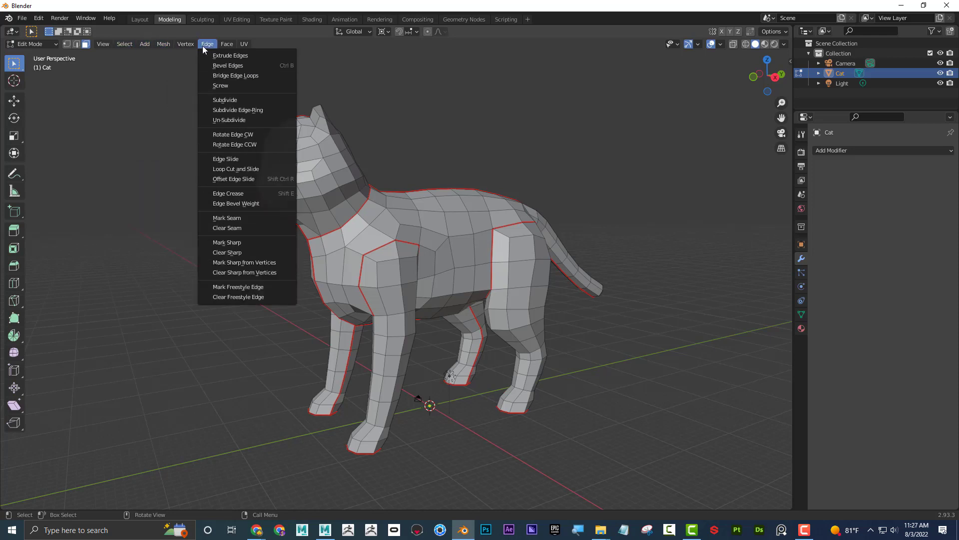
pyautogui.rightClick(251, 55)
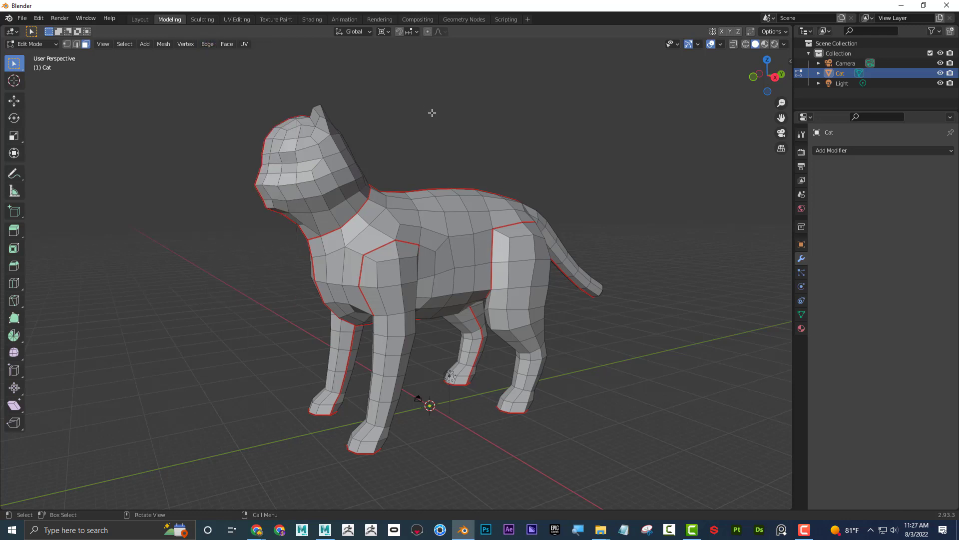
pyautogui.press('q')
# - Add the Inset Faces command to Quick Favorites and show the favorites over the viewport
pyautogui.click(226, 45)
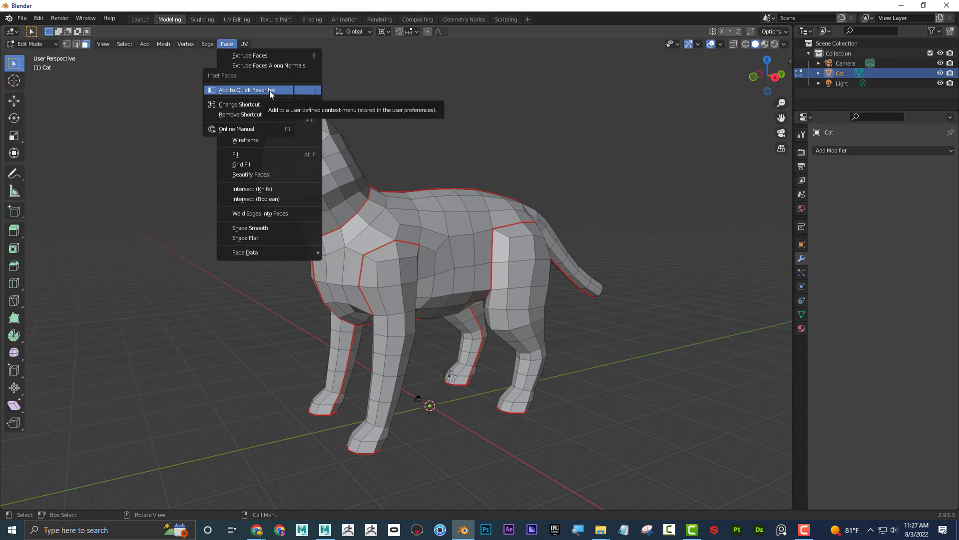
pyautogui.press('q')
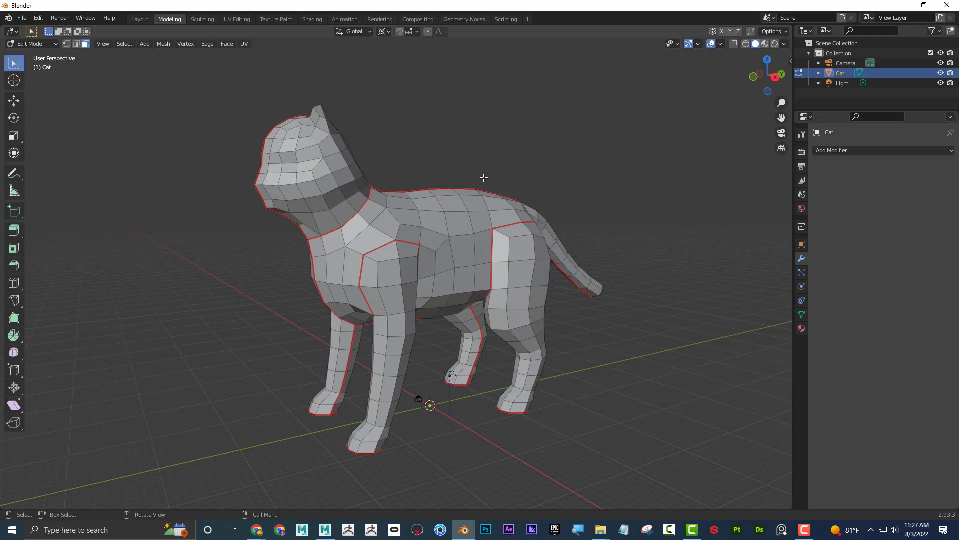
# - Switch the cat from Edit Mode to Object Mode in the Modeling workspace
pyautogui.moveTo(482, 145); pyautogui.dragTo(377, 205, button='middle')
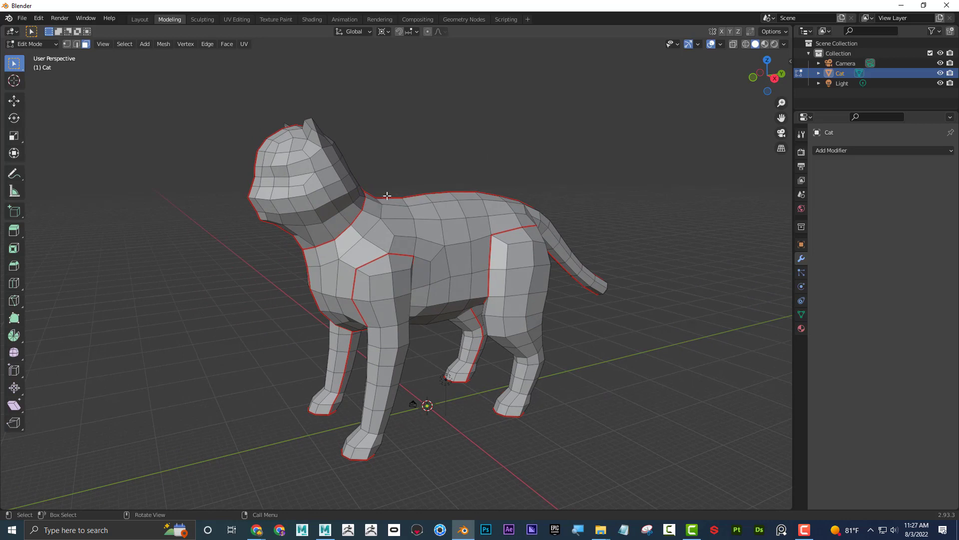
pyautogui.moveTo(410, 179); pyautogui.dragTo(404, 157, button='middle')
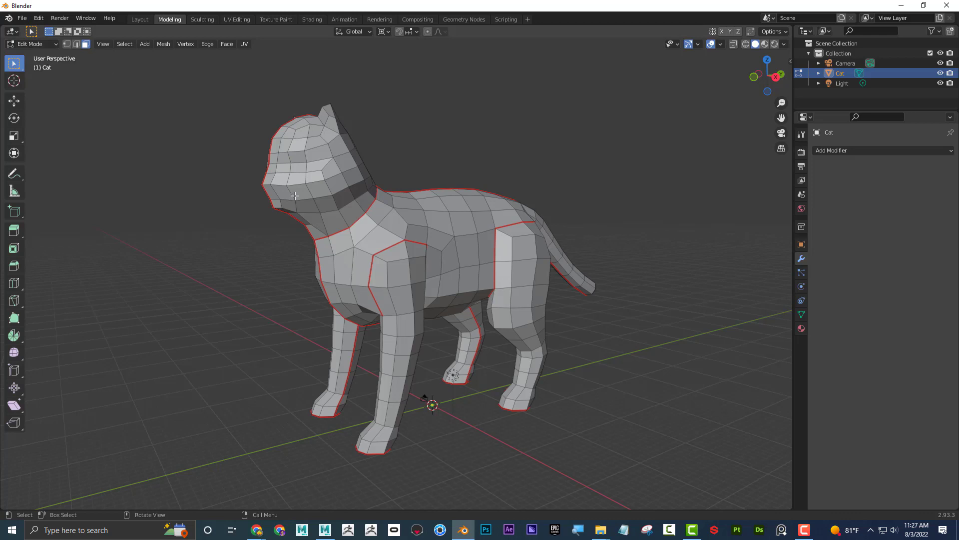
pyautogui.press('Tab')
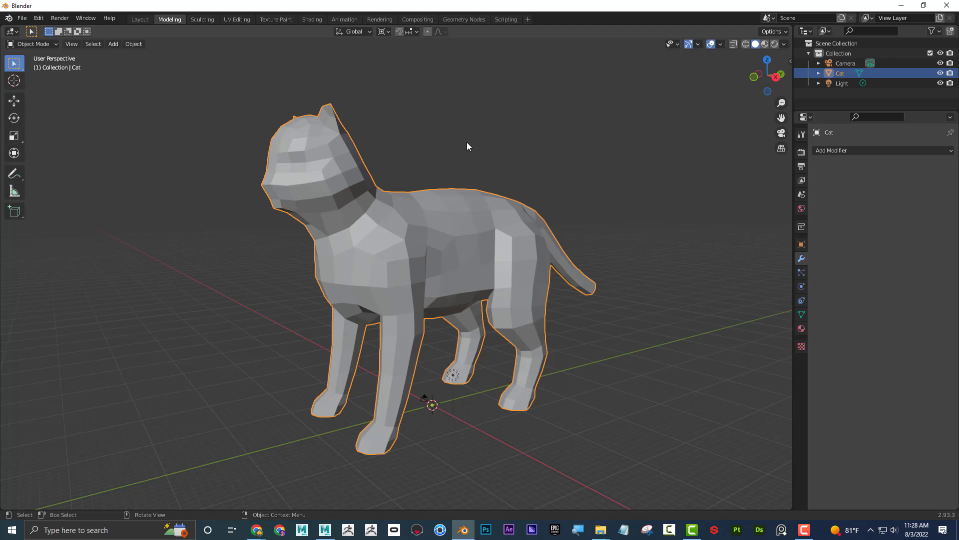
pyautogui.moveTo(626, 144)
pyautogui.mouseDown(button='middle')
pyautogui.moveTo(645, 142)
pyautogui.moveTo(621, 134)
pyautogui.moveTo(623, 144)
pyautogui.mouseUp(button='middle')
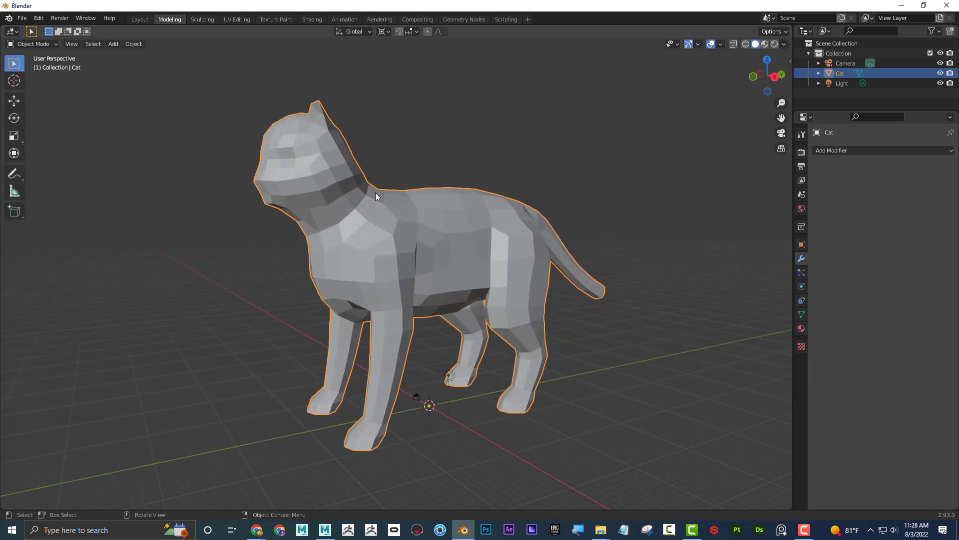